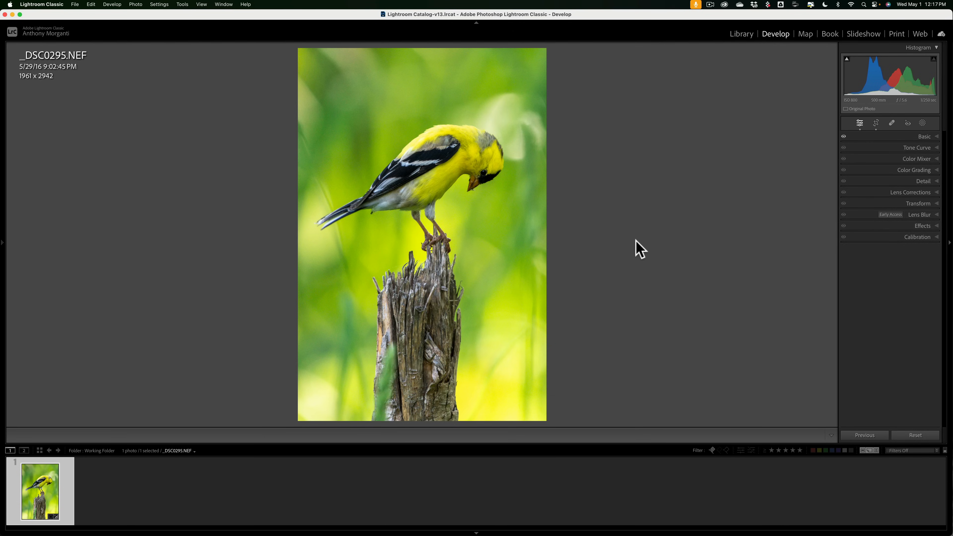
# Step: Compare the bird photo before and after its edits, and examine its crop area and close-up detail
pyautogui.press('\\')
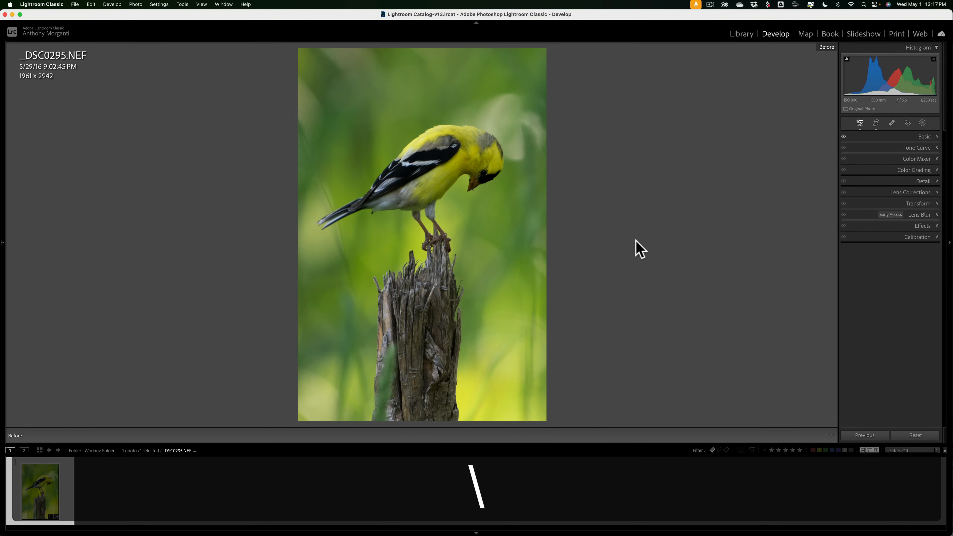
pyautogui.press('\\')
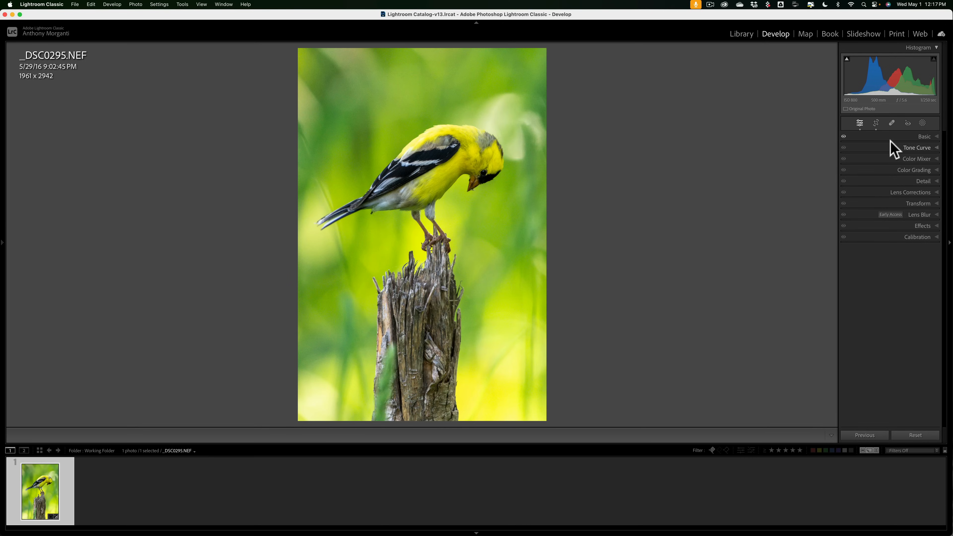
pyautogui.click(877, 123)
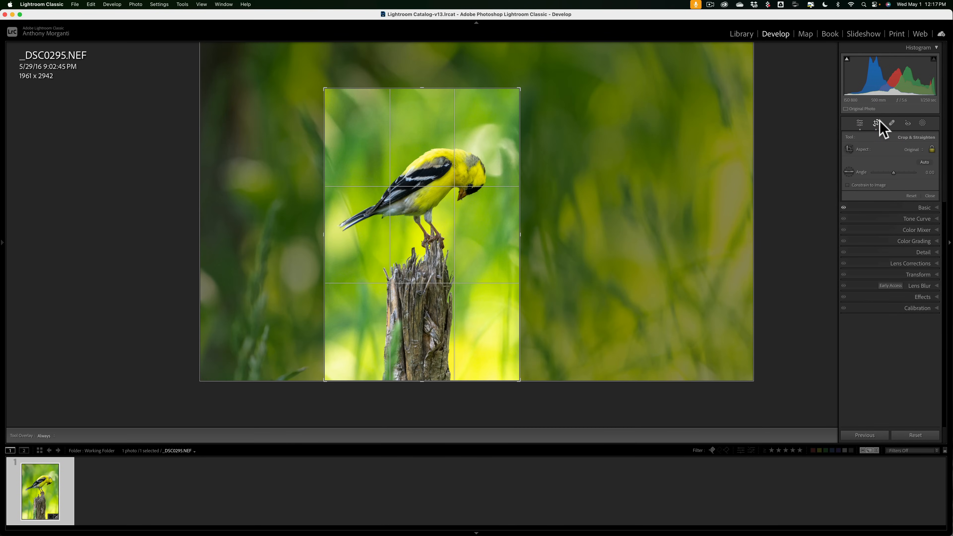
pyautogui.click(878, 123)
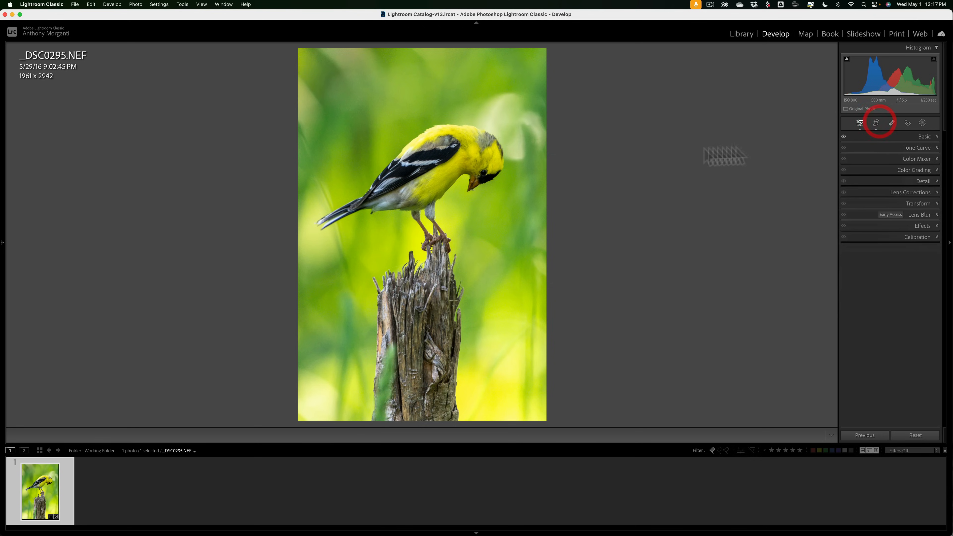
pyautogui.click(472, 140)
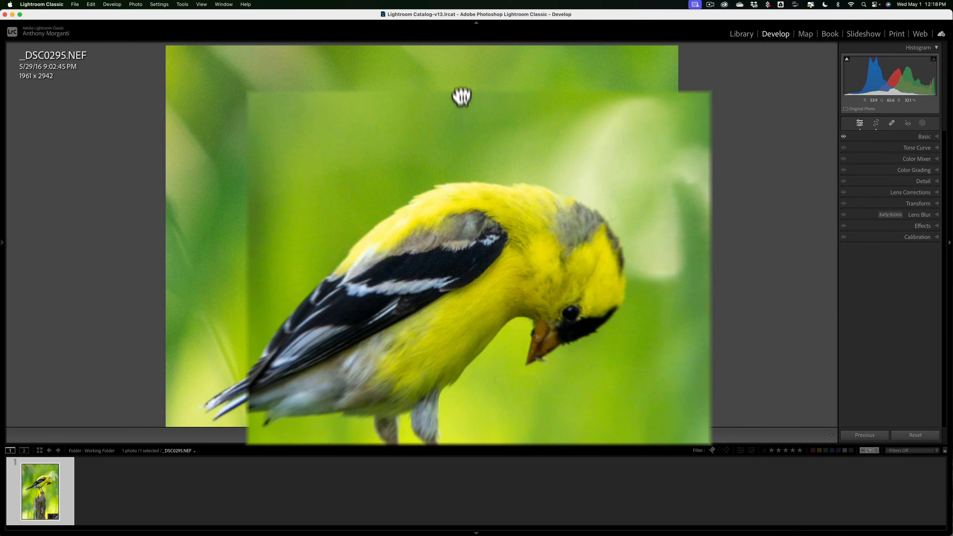
pyautogui.click(465, 136)
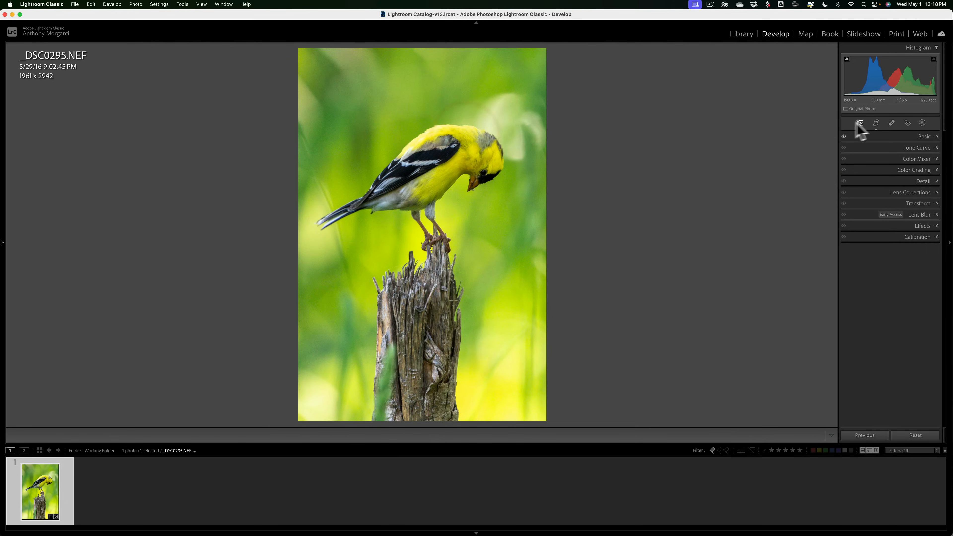
pyautogui.click(876, 124)
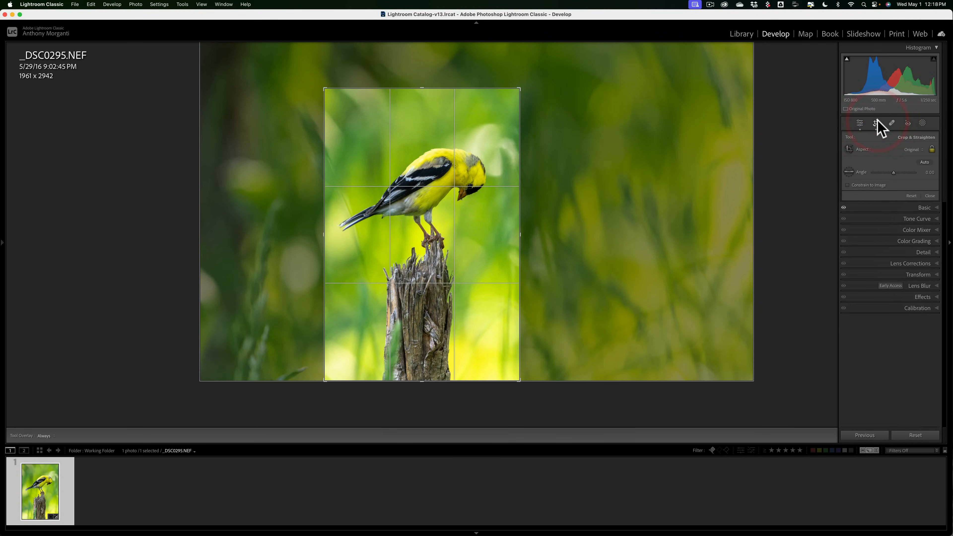
pyautogui.click(877, 124)
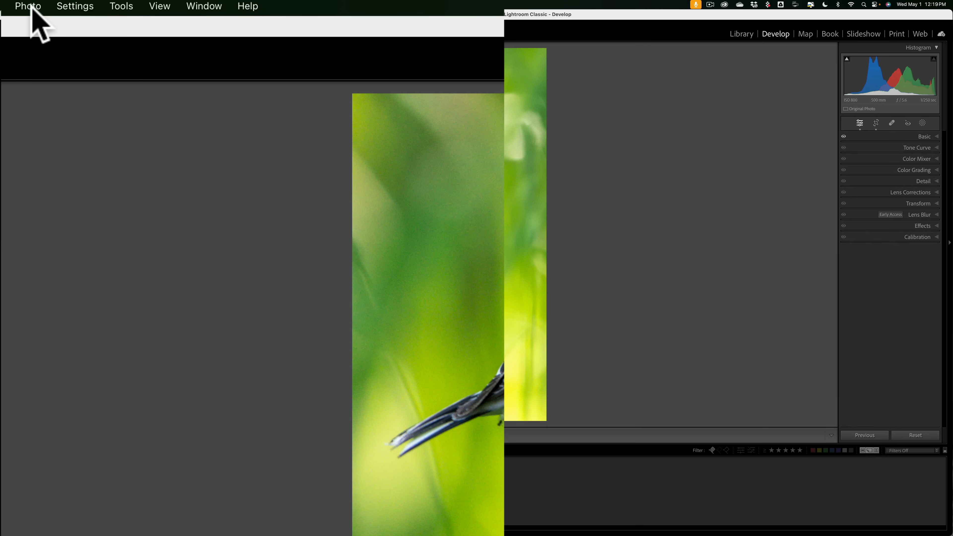
# Step: Review the copy file options for editing the photo in Topaz Photo AI, including the available file formats, without starting the edit
pyautogui.click(30, 6)
pyautogui.moveTo(111, 92)
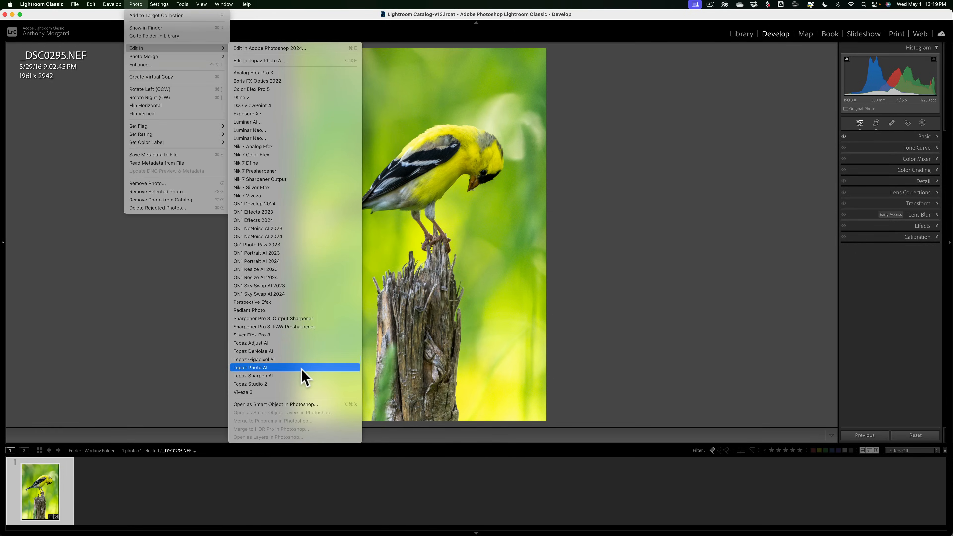
pyautogui.click(302, 368)
pyautogui.click(503, 219)
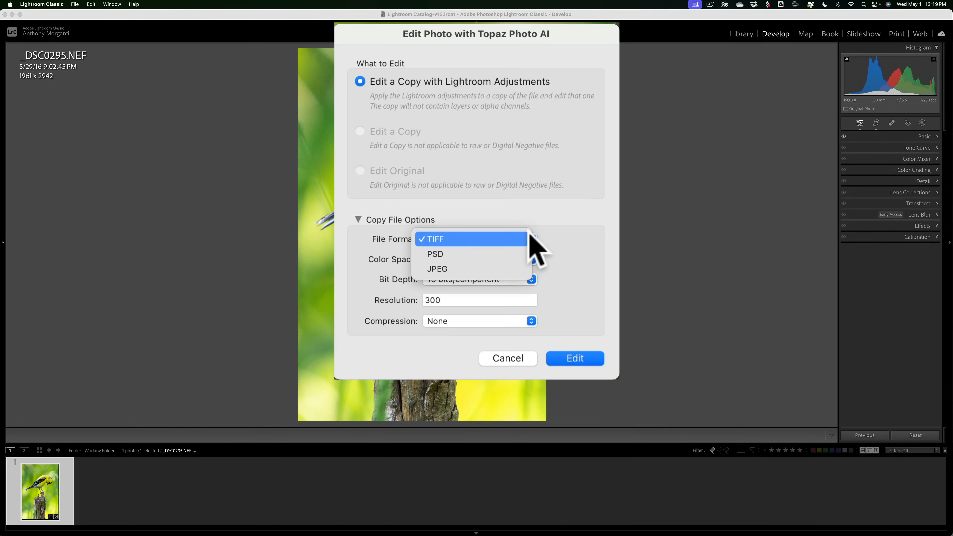
pyautogui.click(546, 231)
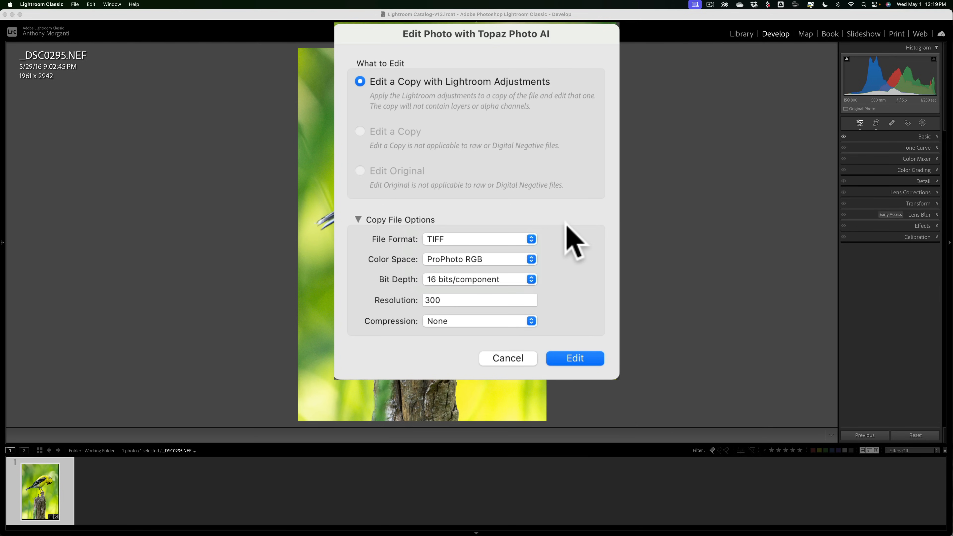
pyautogui.click(513, 356)
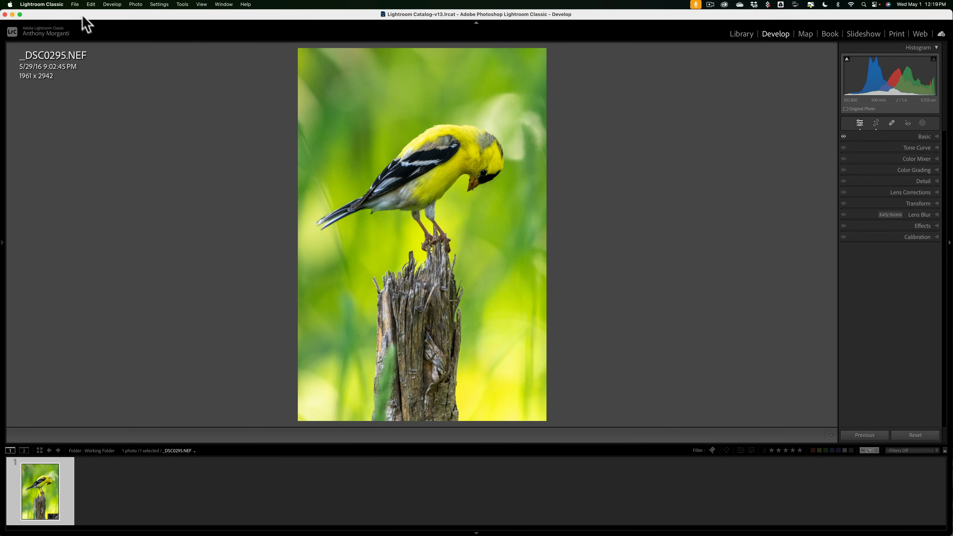
# Step: Send the raw photo to Topaz Photo AI using the Process with Topaz Photo AI plug-in command
pyautogui.click(75, 4)
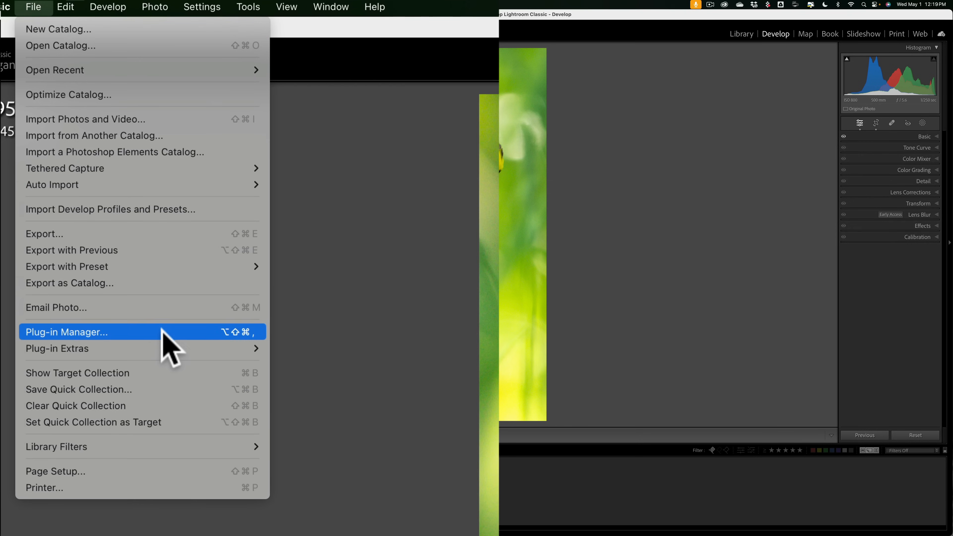
pyautogui.moveTo(163, 347)
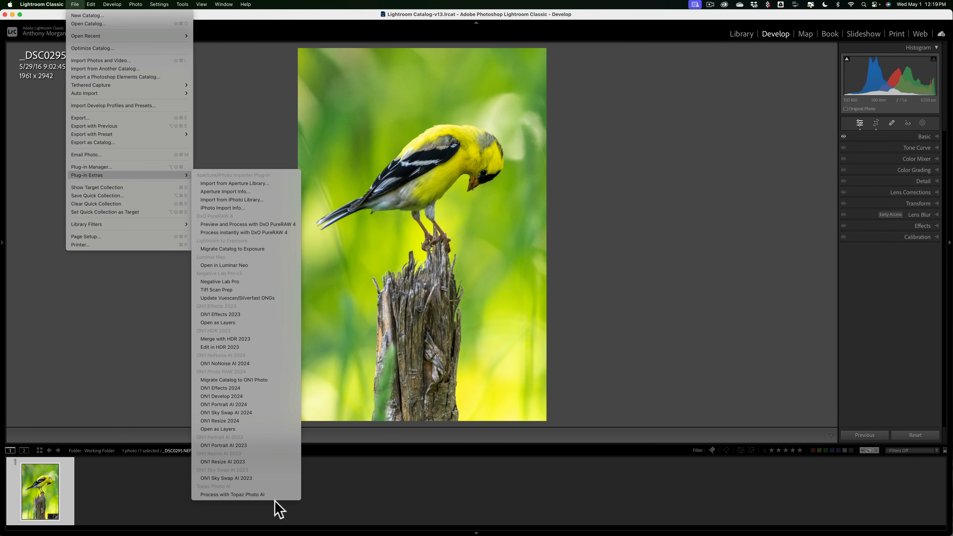
pyautogui.click(263, 495)
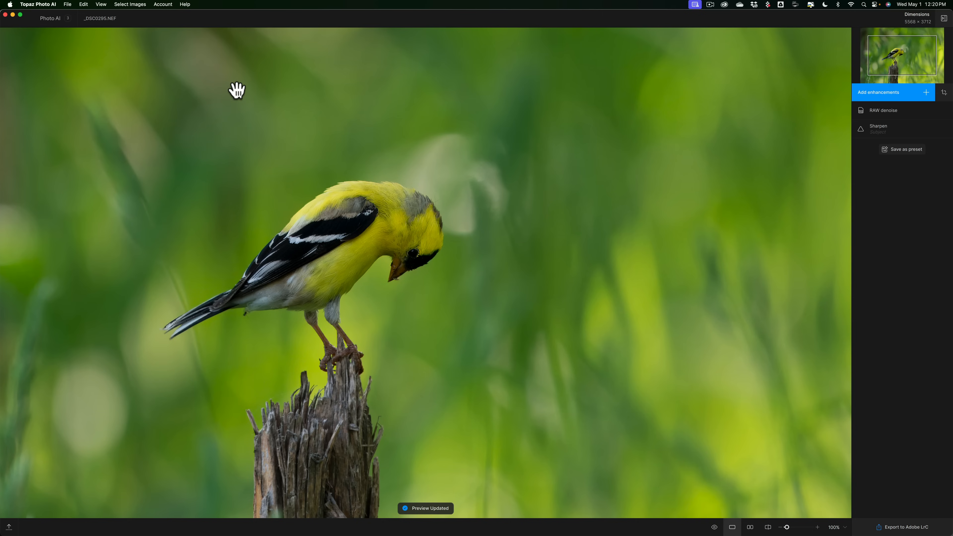
# Step: Fit the whole photo in the preview and export the enhanced image back to Lightroom Classic
pyautogui.moveTo(840, 532)
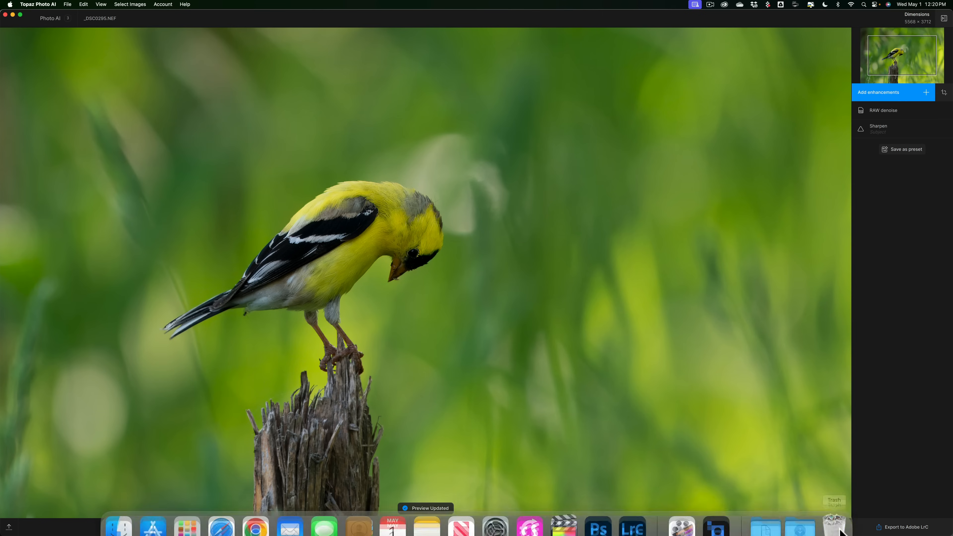
pyautogui.click(841, 527)
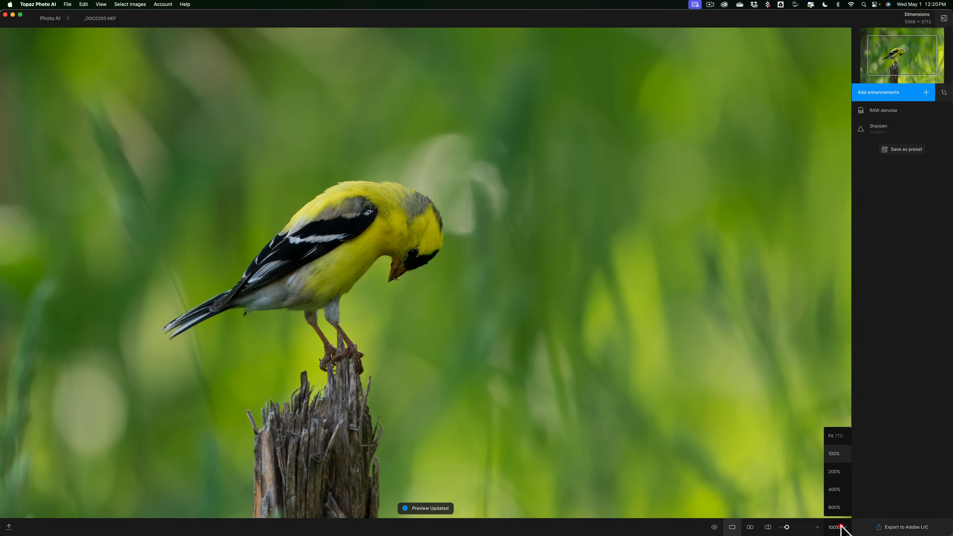
pyautogui.click(831, 436)
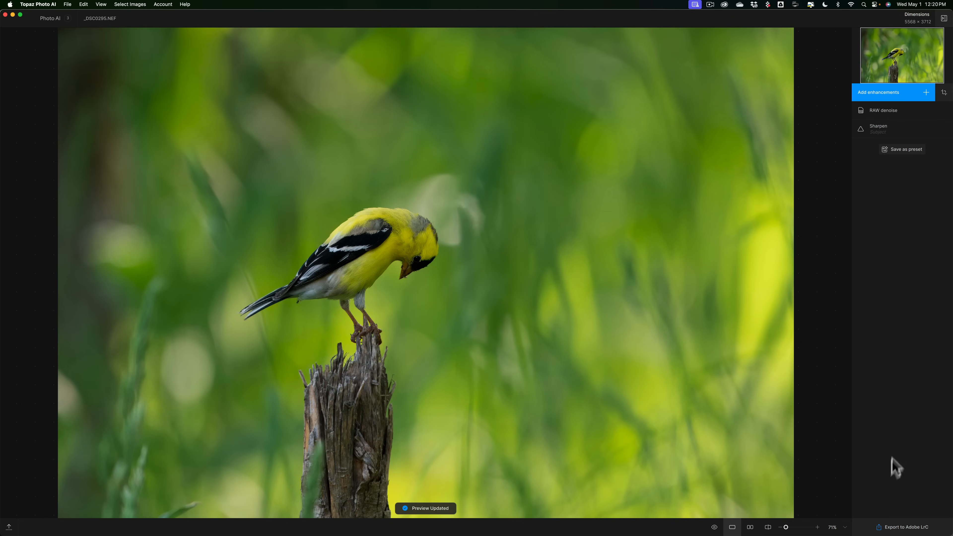
pyautogui.click(897, 527)
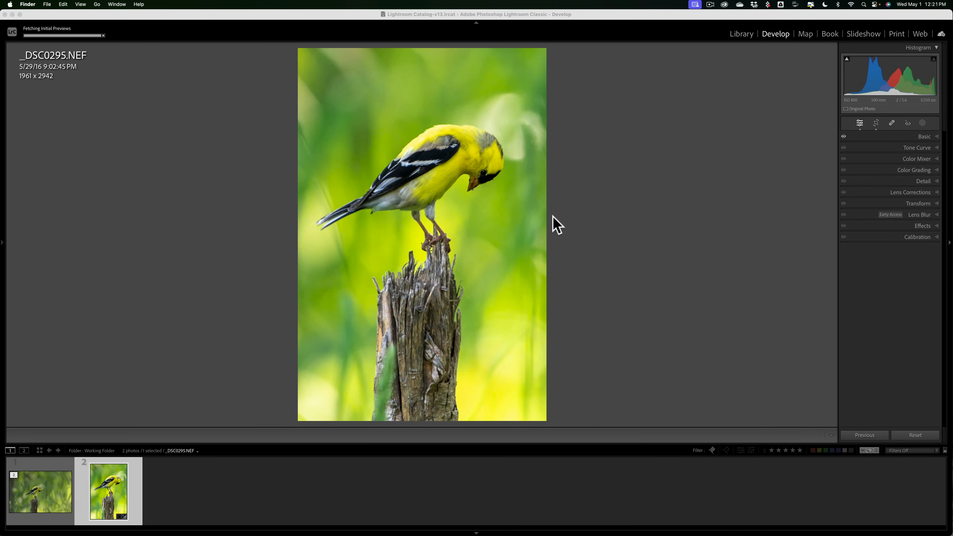
# Step: Compare the new _DSC0295.tiff with the edited _DSC0295.NEF and apply the NEF's previous develop settings to the TIFF
pyautogui.click(43, 486)
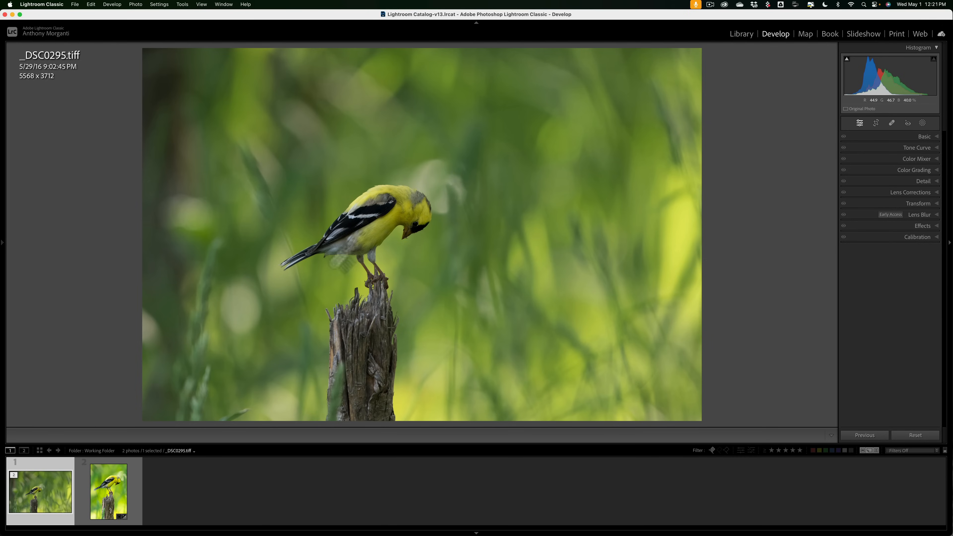
pyautogui.click(109, 480)
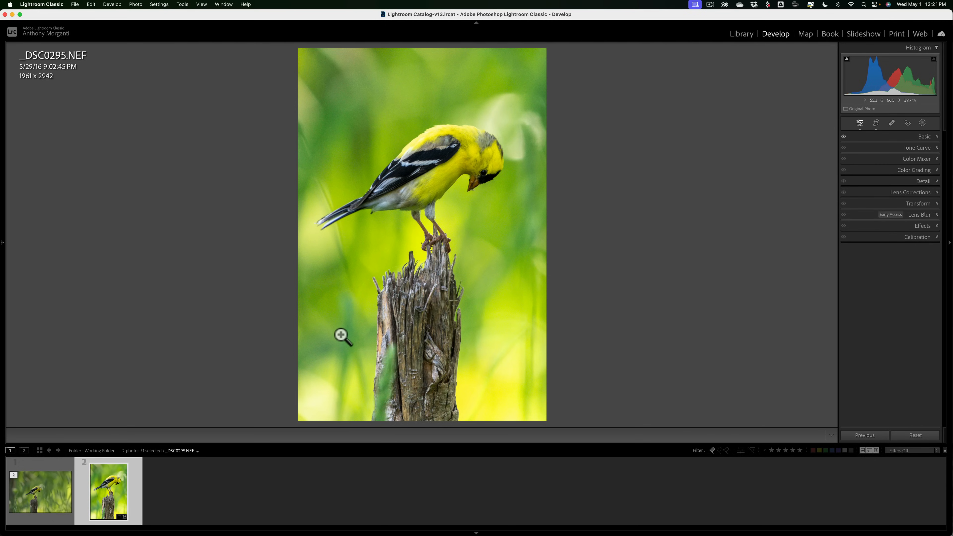
pyautogui.click(39, 495)
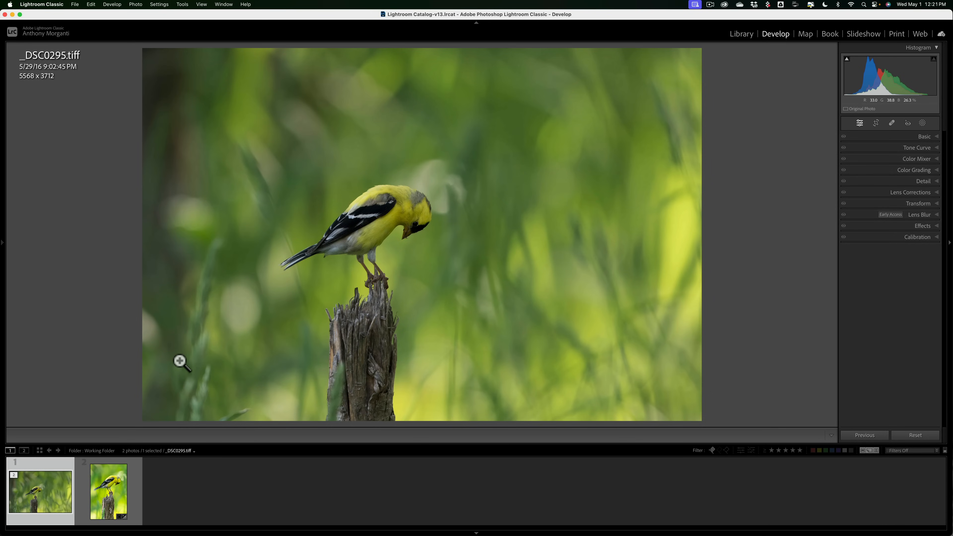
pyautogui.click(110, 484)
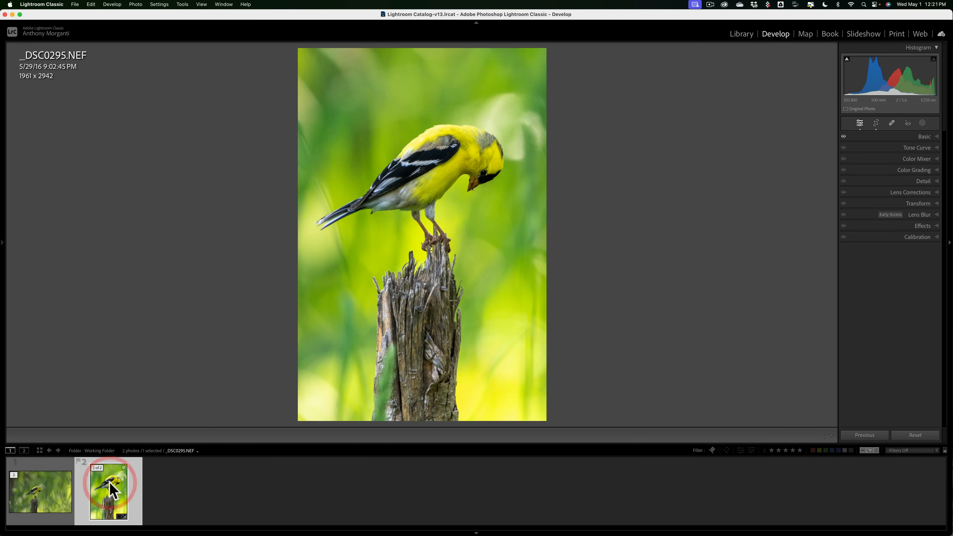
pyautogui.click(55, 488)
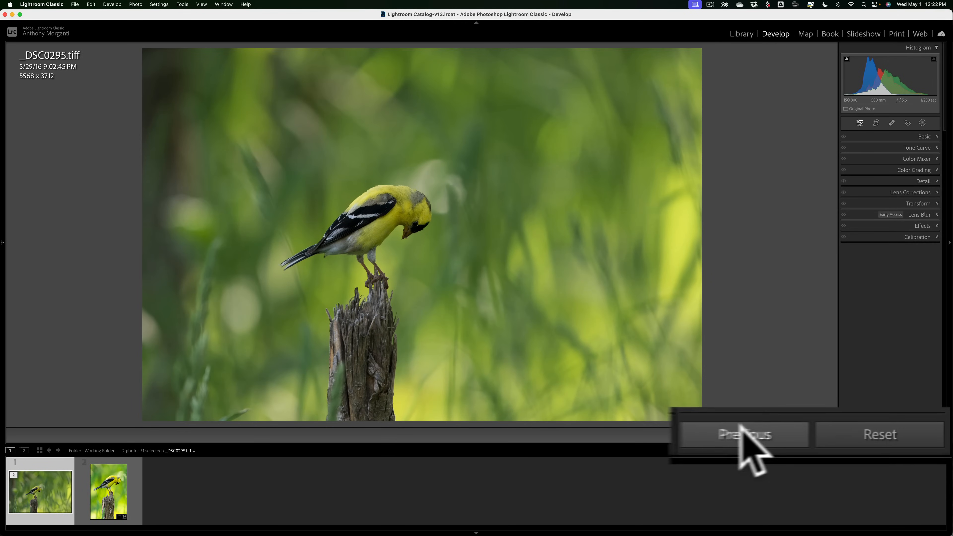
pyautogui.click(865, 435)
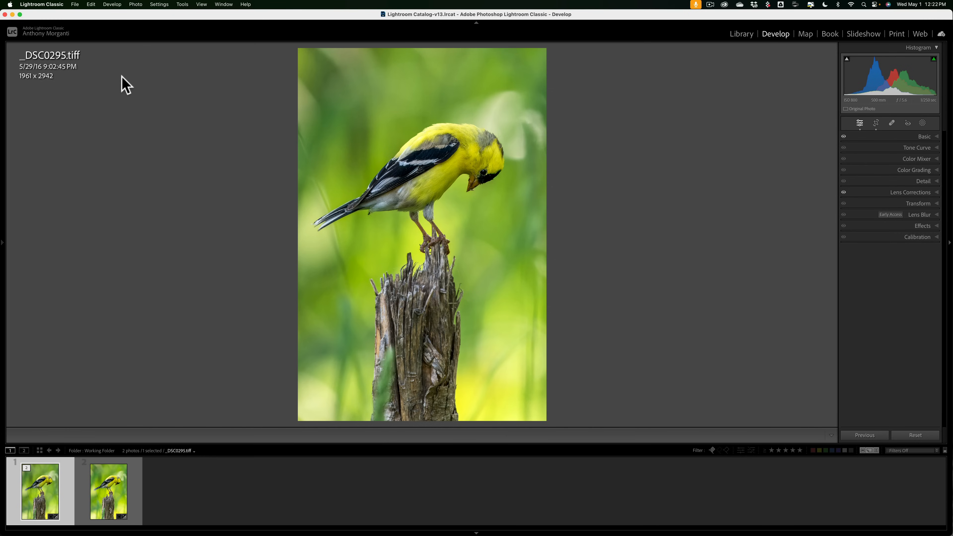
# Step: Quit Lightroom Classic, reposition the _DSC0295.nef file on the desktop and launch Topaz Photo AI as a standalone app
pyautogui.click(52, 4)
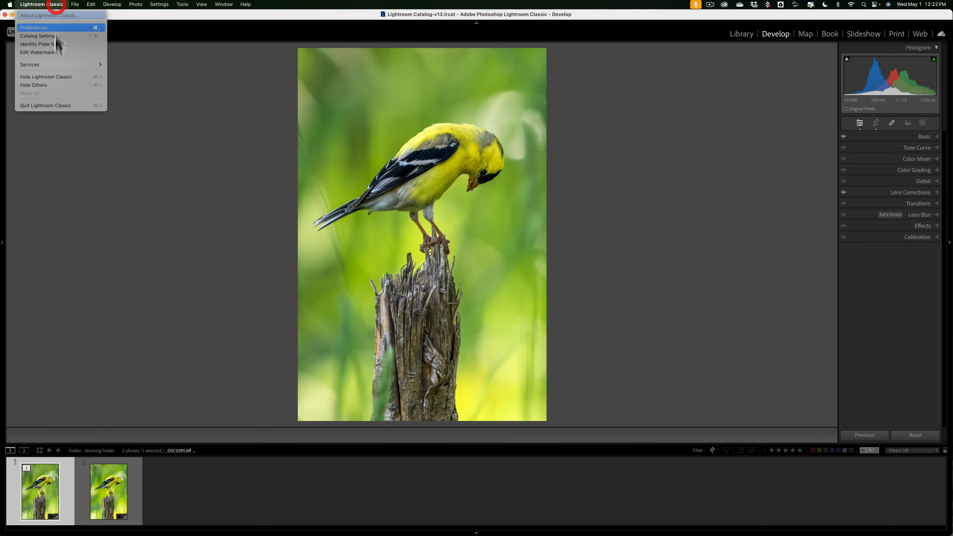
pyautogui.click(55, 102)
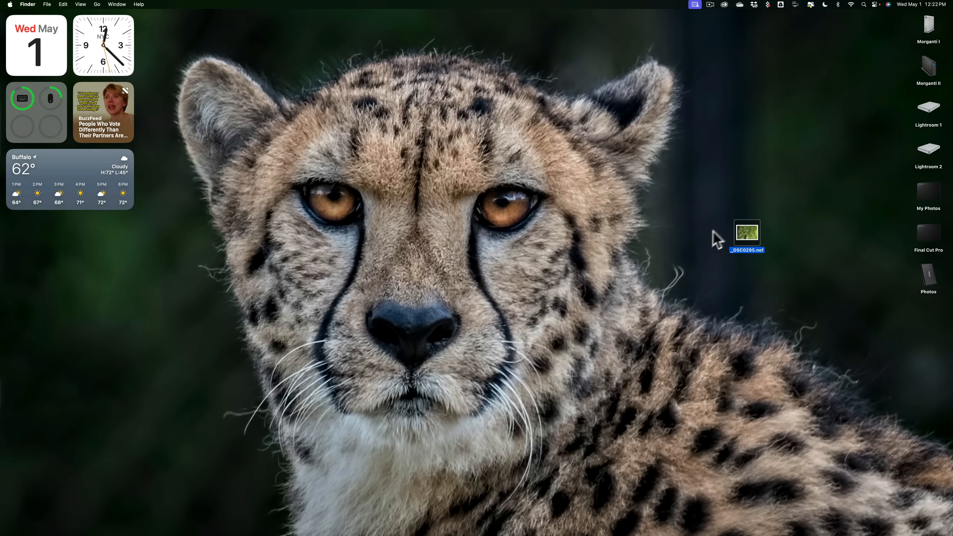
pyautogui.moveTo(748, 235); pyautogui.dragTo(747, 193)
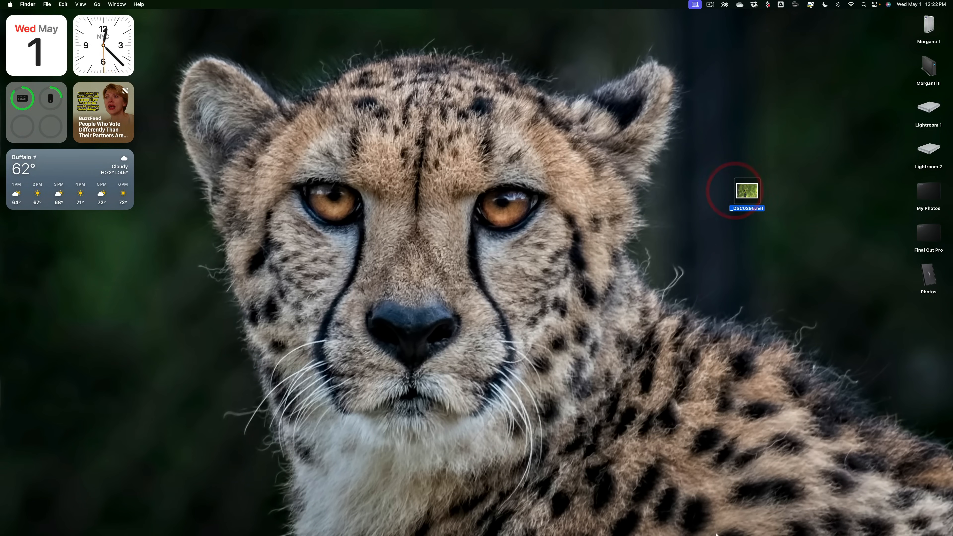
pyautogui.moveTo(717, 534)
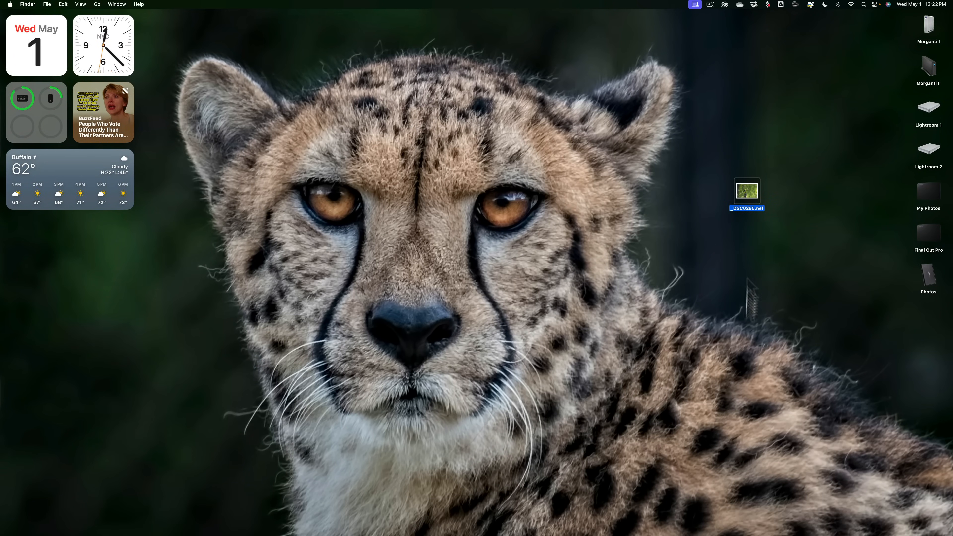
pyautogui.click(717, 514)
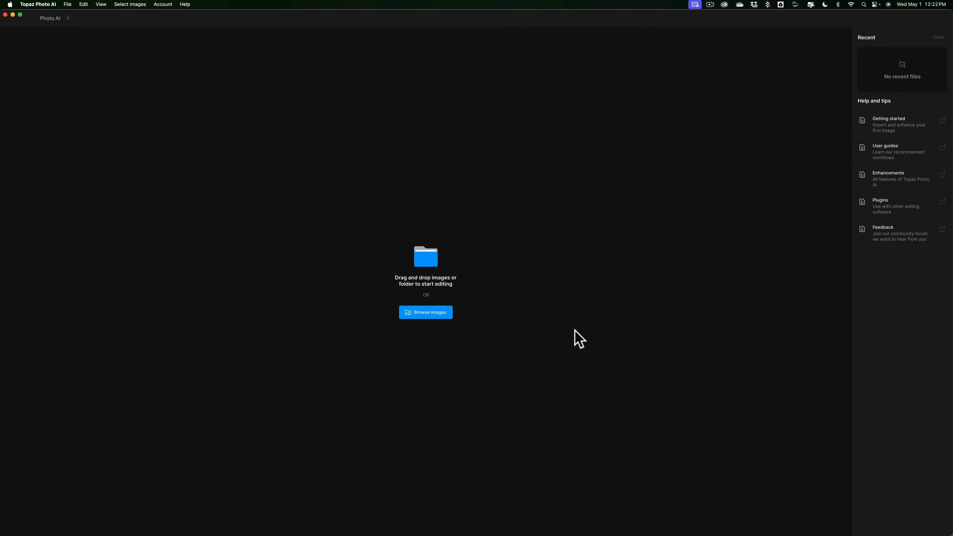
# Step: Browse to the Desktop folder and open _DSC0295.nef for editing
pyautogui.click(430, 312)
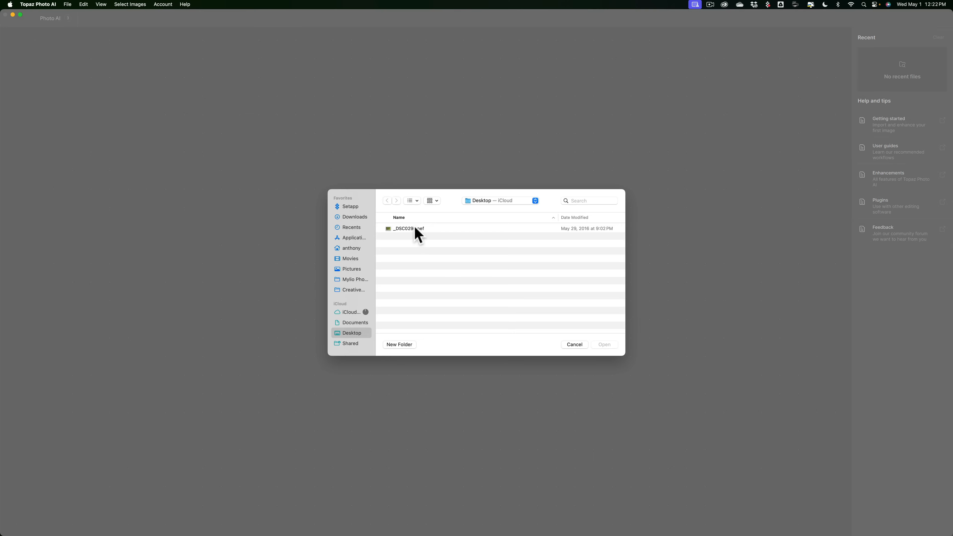
pyautogui.click(415, 228)
pyautogui.click(607, 345)
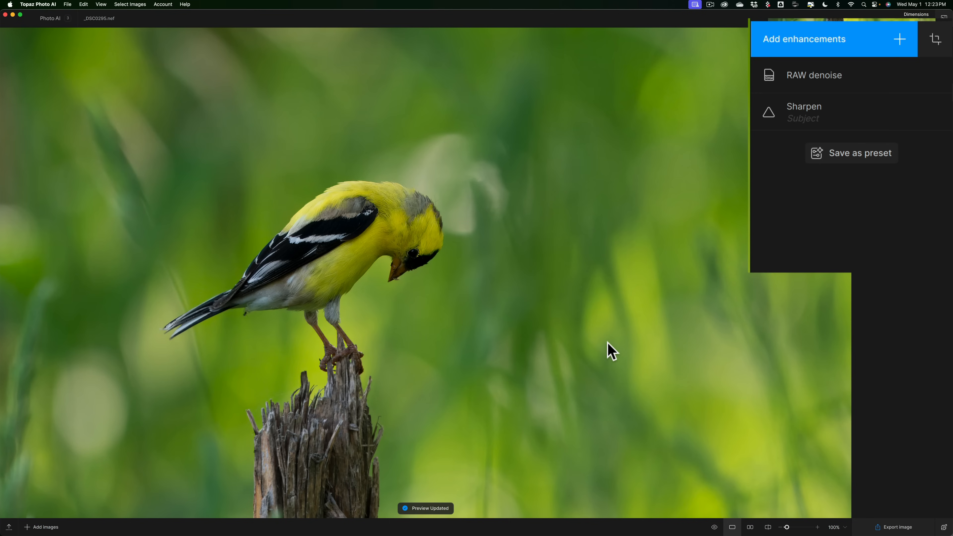
# Step: Examine the RAW denoise enhancement's AI model, Strength and Minor Deblur controls, and close them
pyautogui.moveTo(818, 123)
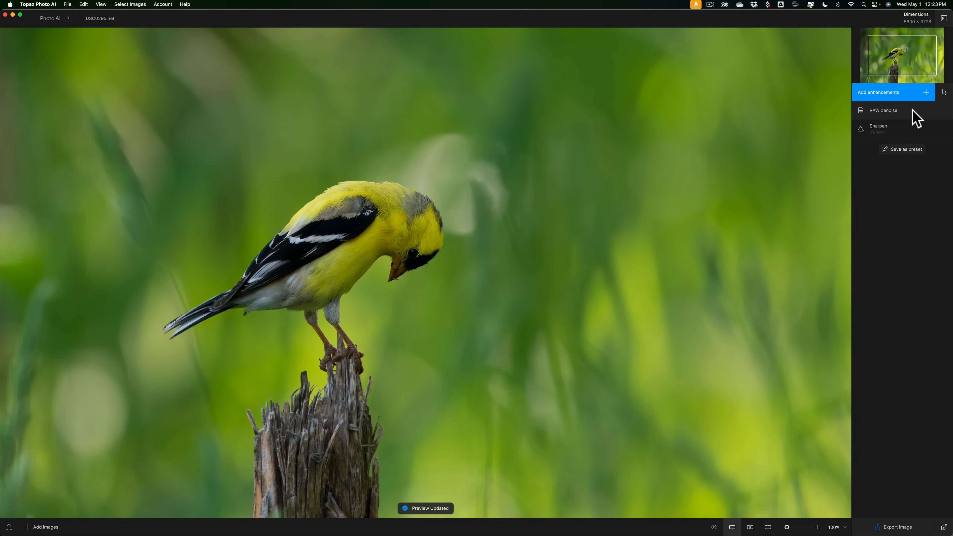
pyautogui.click(916, 118)
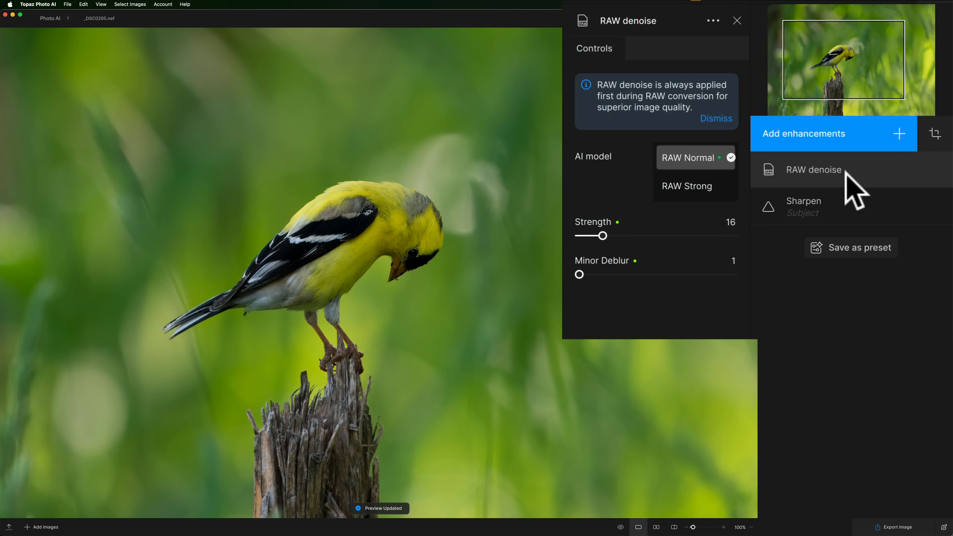
pyautogui.click(846, 169)
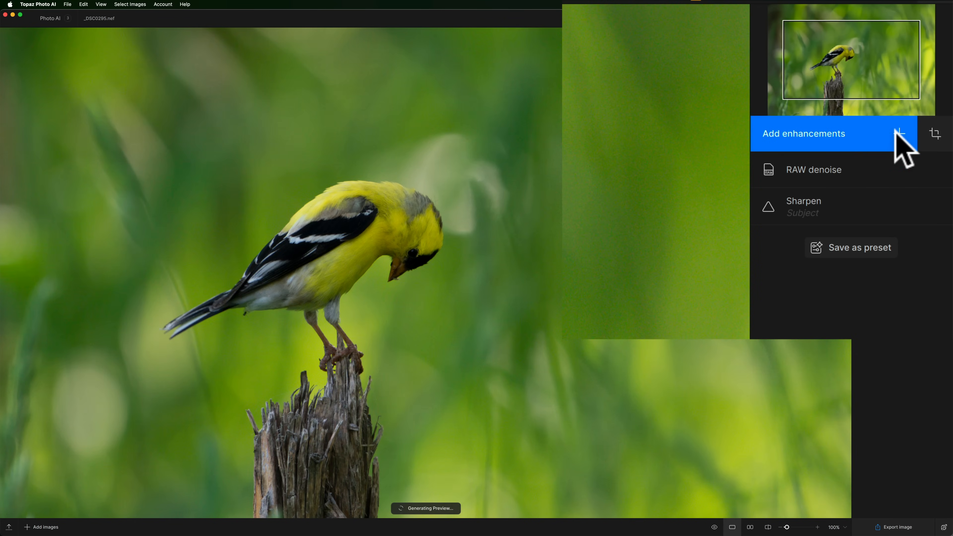
# Step: Try adding a separate Denoise enhancement, remove it, and recheck the RAW denoise settings
pyautogui.click(901, 140)
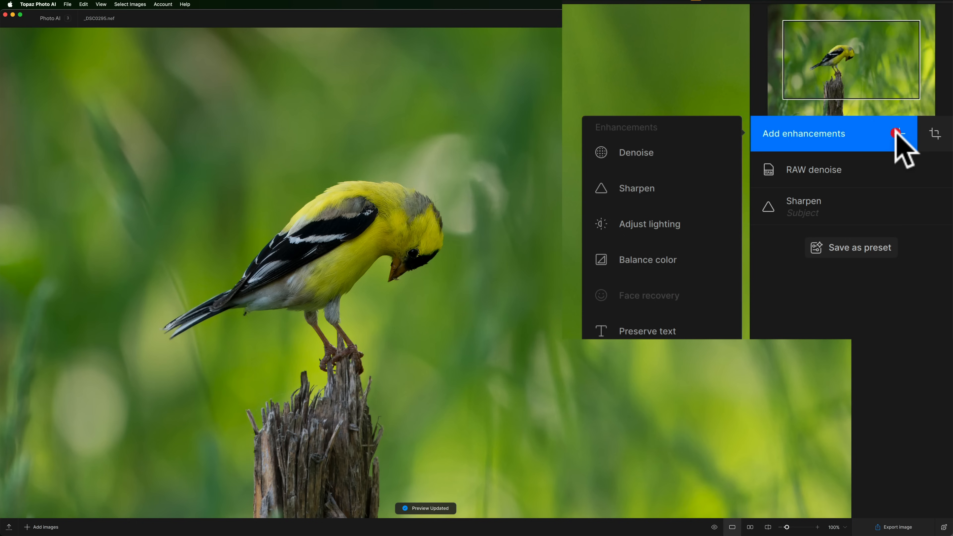
pyautogui.click(668, 155)
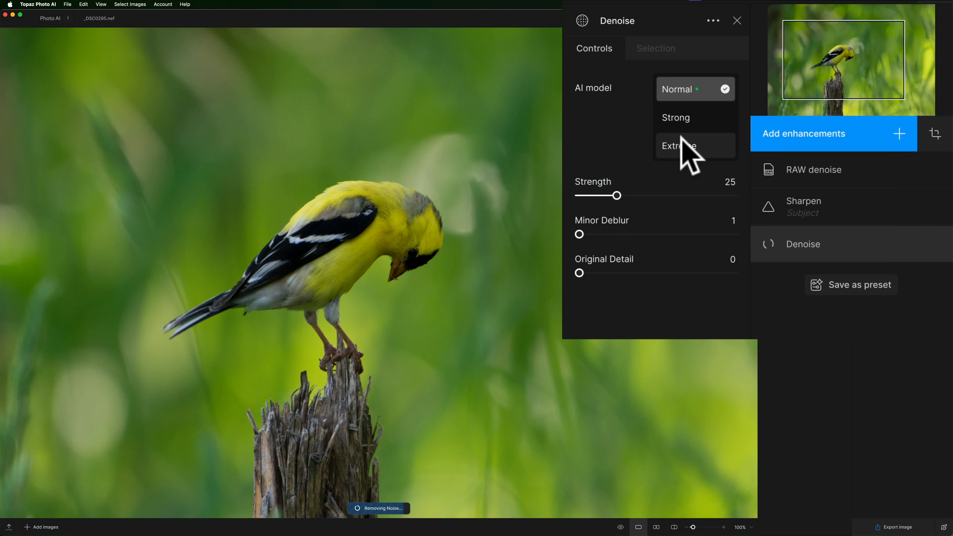
pyautogui.click(738, 20)
pyautogui.moveTo(814, 241)
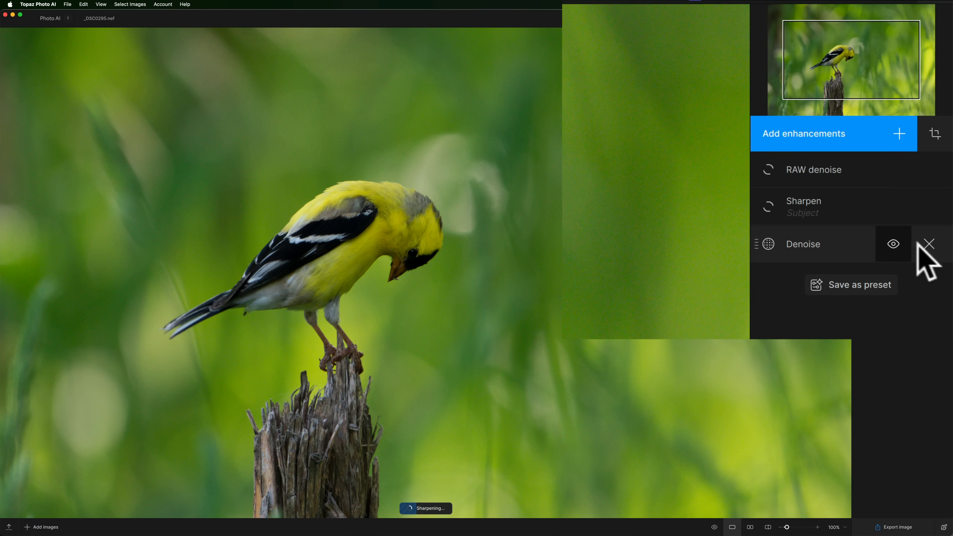
pyautogui.click(930, 244)
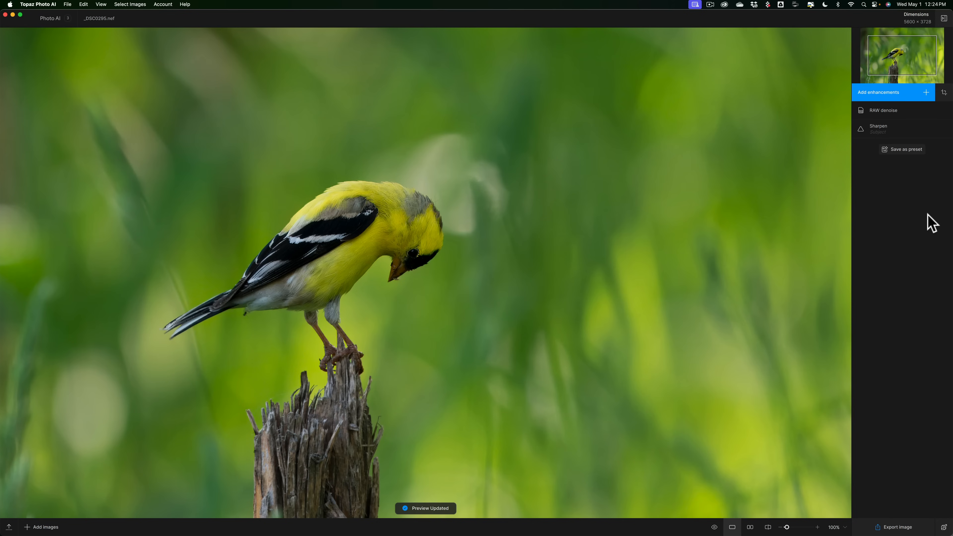
pyautogui.click(902, 111)
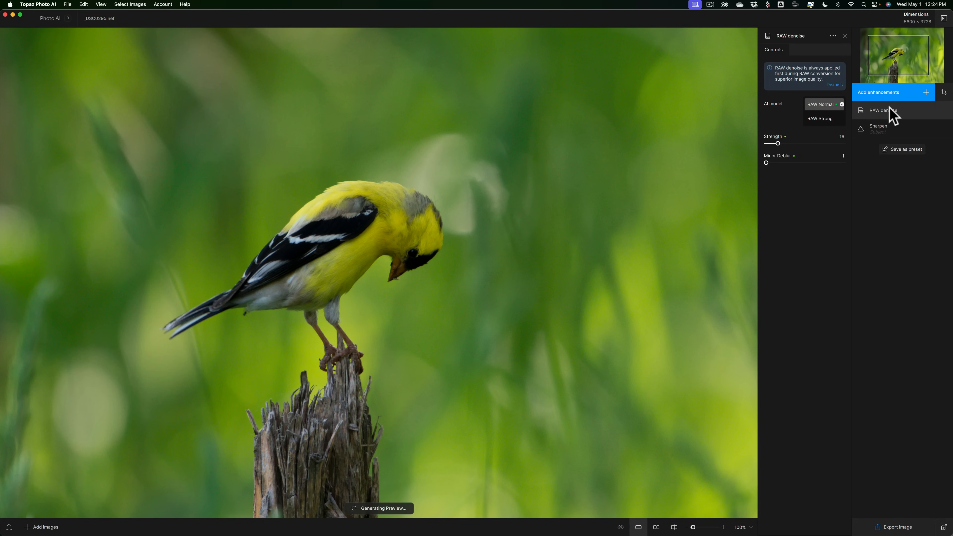
pyautogui.click(902, 113)
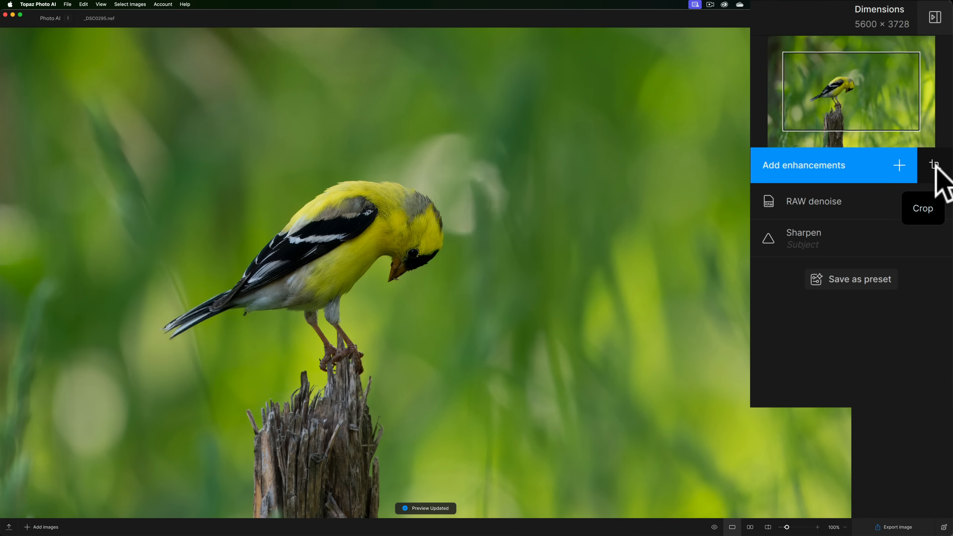
# Step: Crop the photo to a vertical frame of about 1975 × 2958 pixels around the goldfinch and post, swapping the original ratio's orientation
pyautogui.click(936, 167)
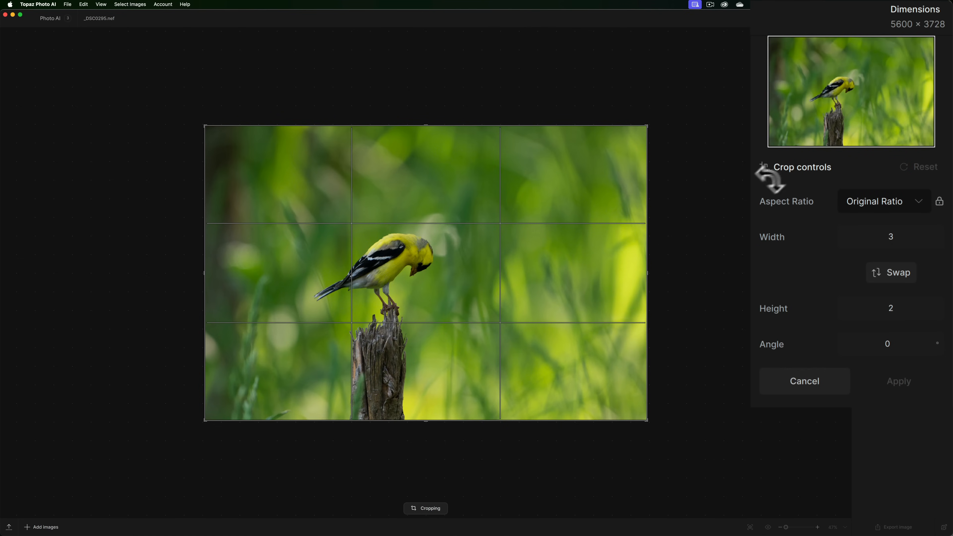
pyautogui.click(897, 272)
pyautogui.moveTo(394, 249); pyautogui.dragTo(466, 245)
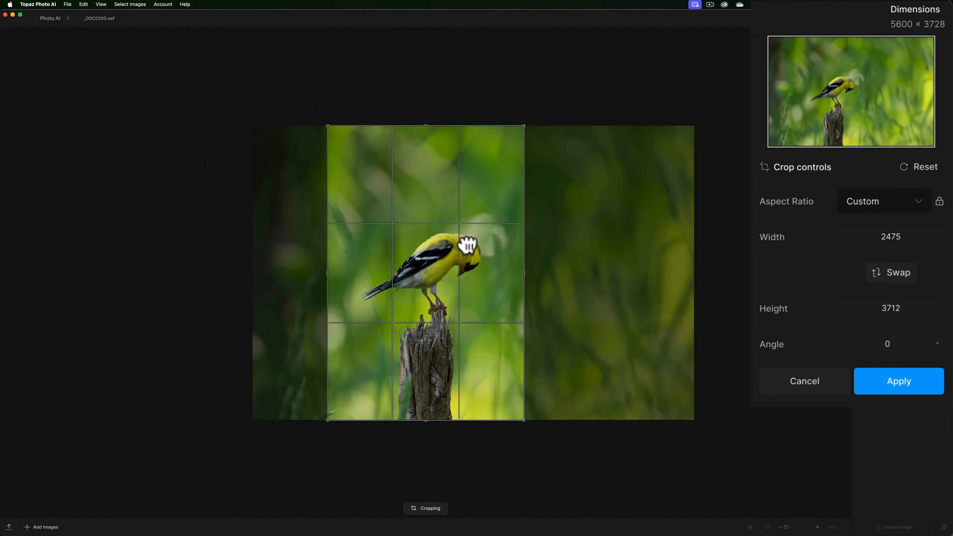
pyautogui.moveTo(426, 124); pyautogui.dragTo(423, 156)
pyautogui.moveTo(415, 249); pyautogui.dragTo(416, 248)
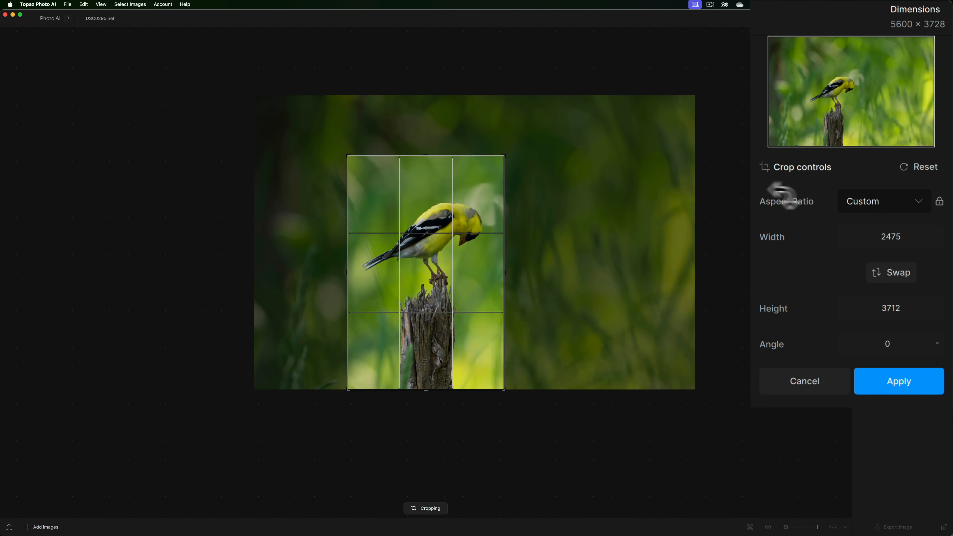
pyautogui.click(897, 382)
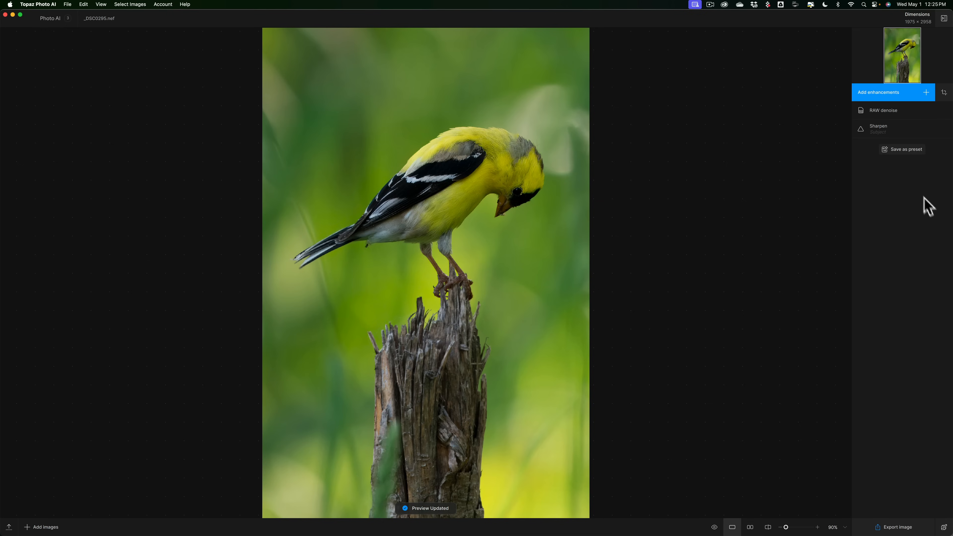
# Step: Add an Upscale enhancement at 2x, review the available AI models while keeping High Fidelity, and close its controls
pyautogui.click(926, 92)
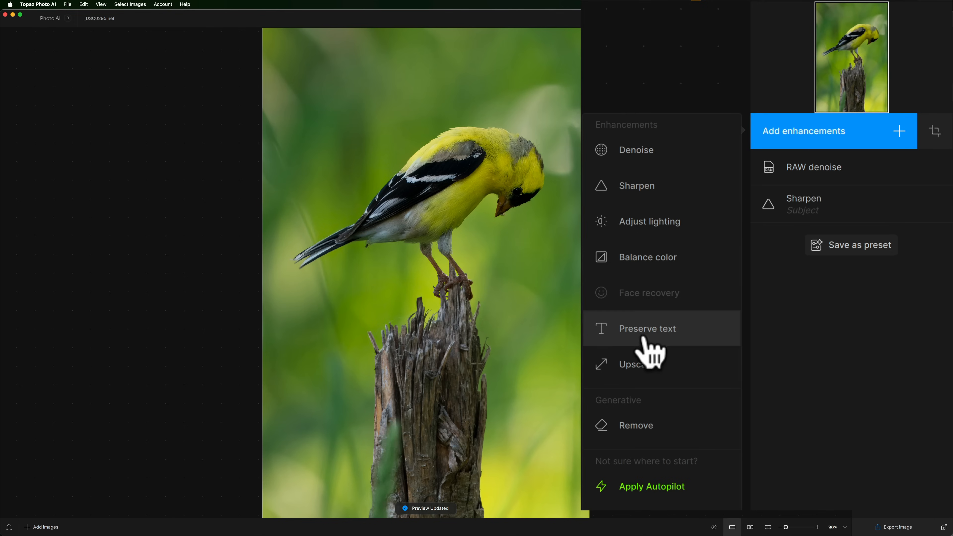
pyautogui.click(628, 364)
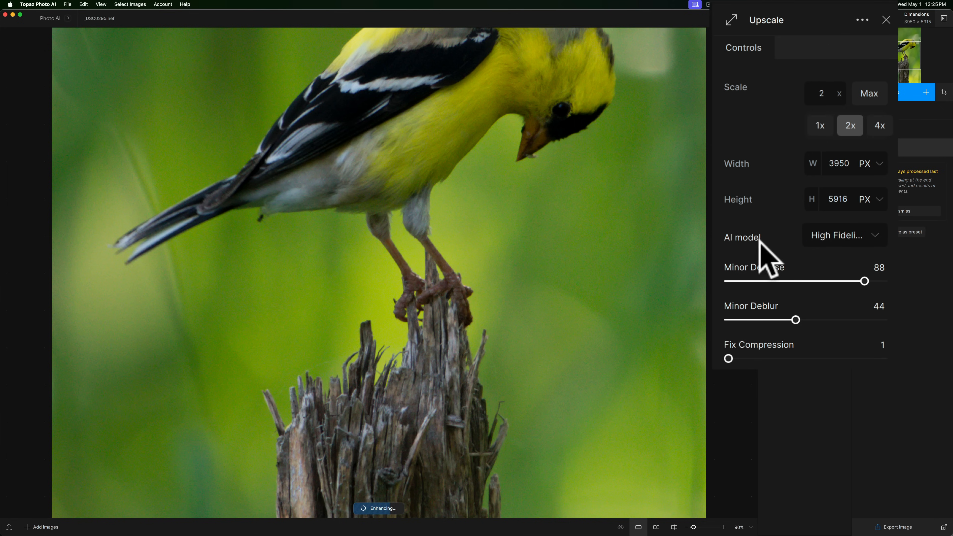
pyautogui.click(839, 235)
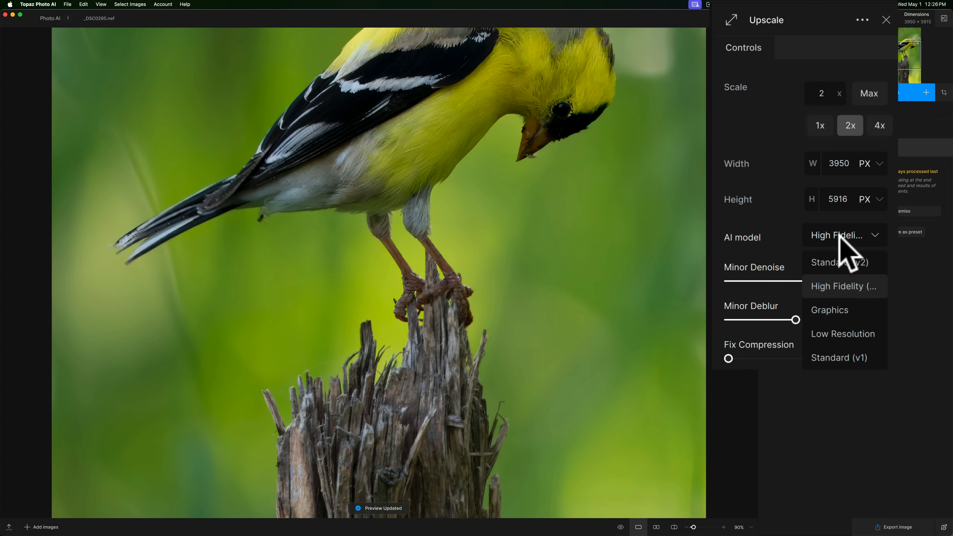
pyautogui.click(839, 234)
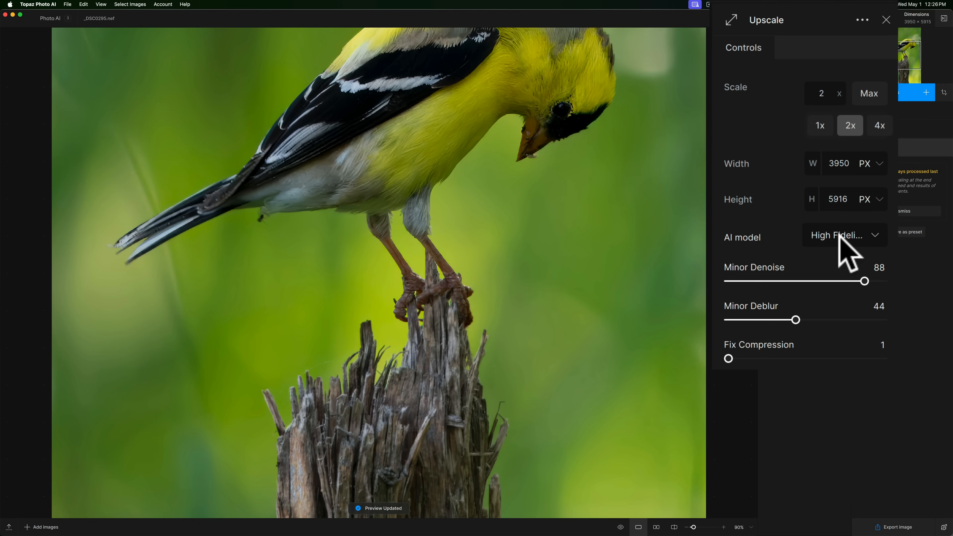
pyautogui.click(846, 228)
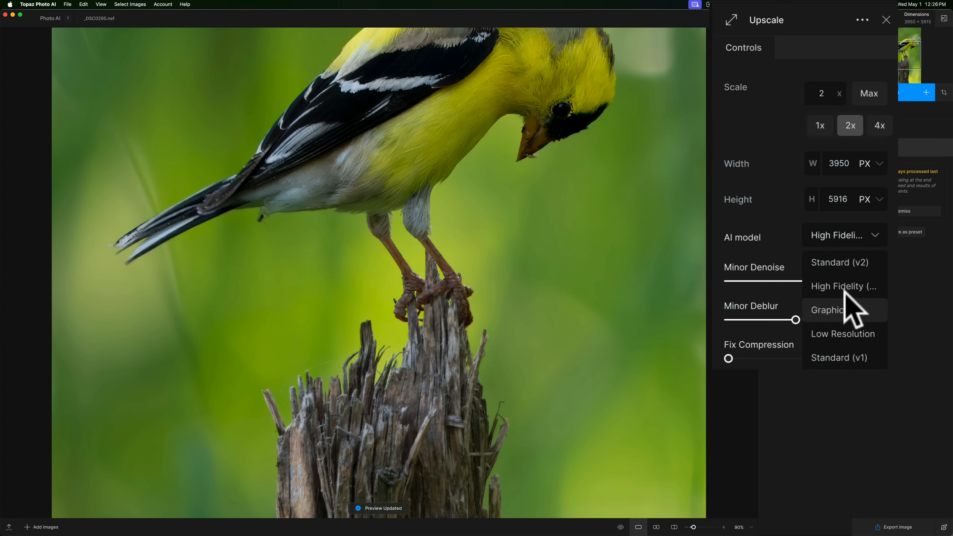
pyautogui.click(836, 234)
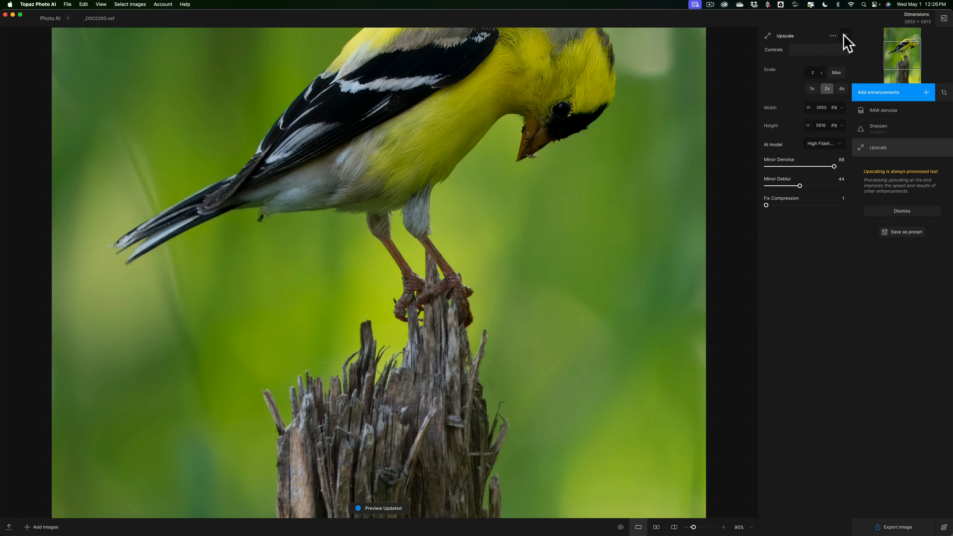
pyautogui.click(845, 36)
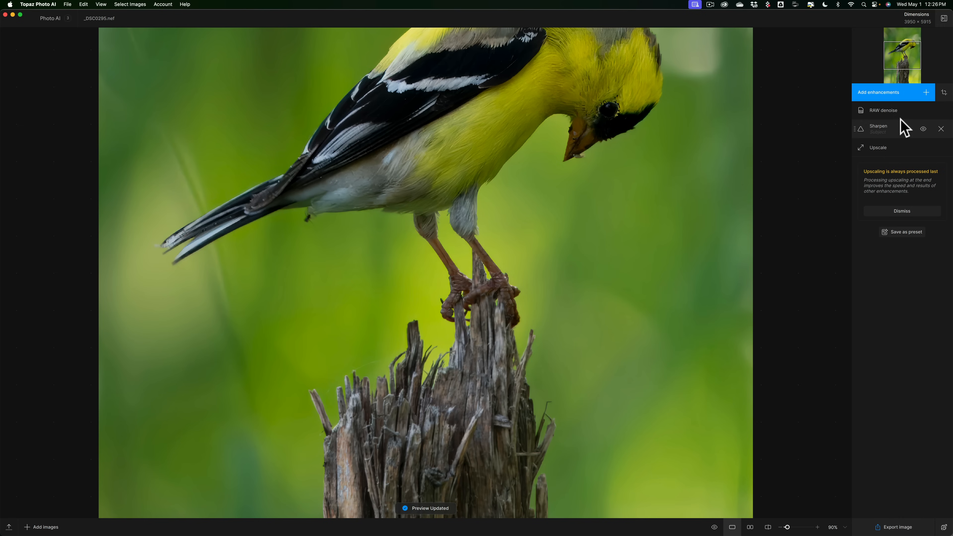
# Step: Review the RAW denoise settings with the whole bird in view and examine the Sharpen enhancement's Subject selection mask
pyautogui.click(901, 118)
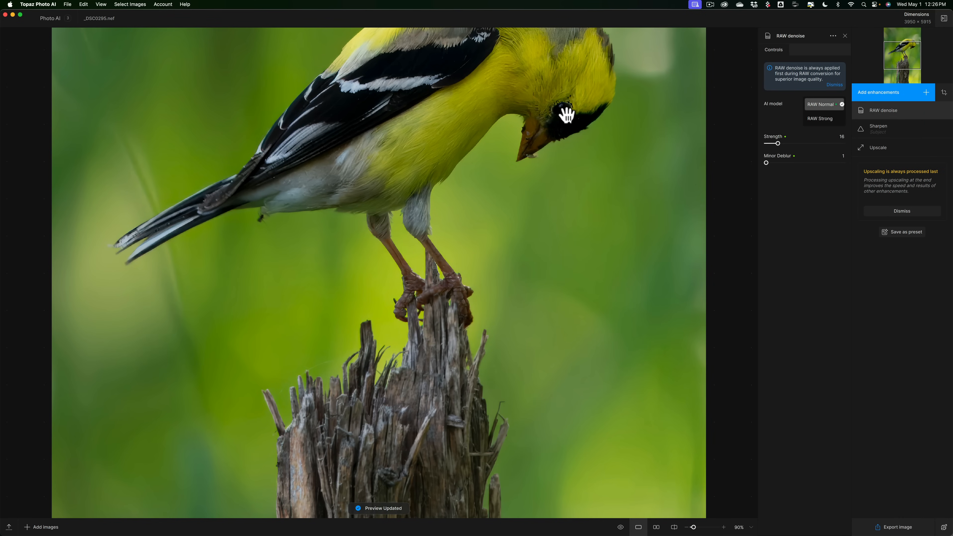
pyautogui.moveTo(563, 110); pyautogui.dragTo(477, 250)
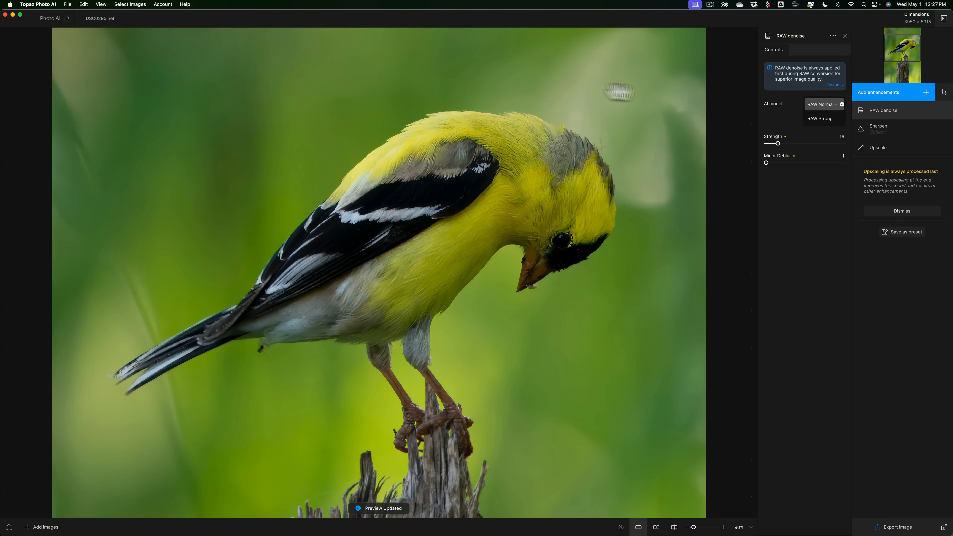
pyautogui.click(894, 132)
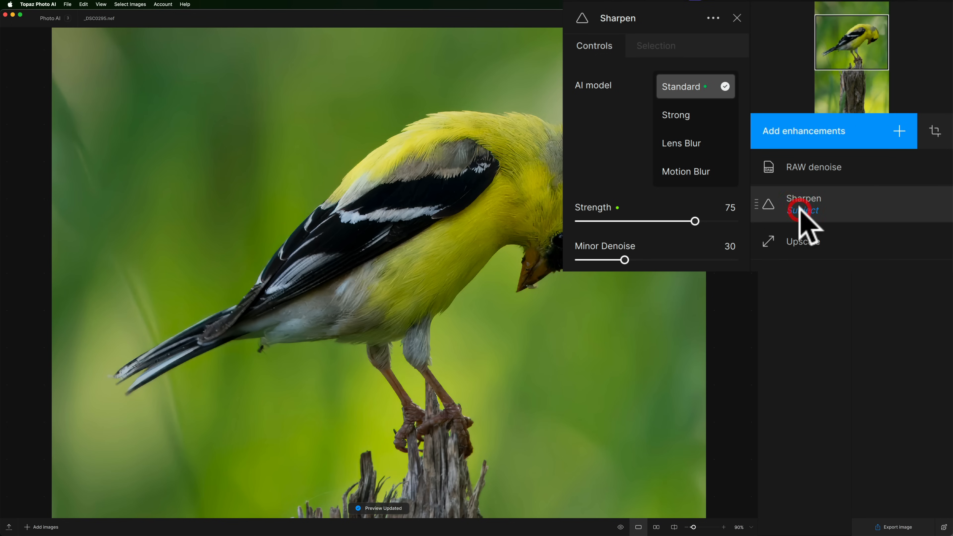
pyautogui.click(844, 199)
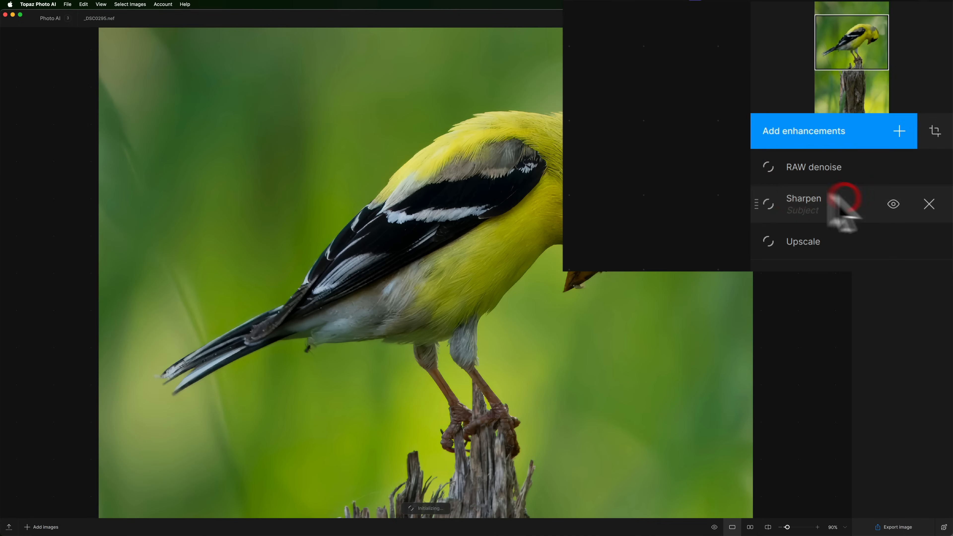
pyautogui.click(839, 206)
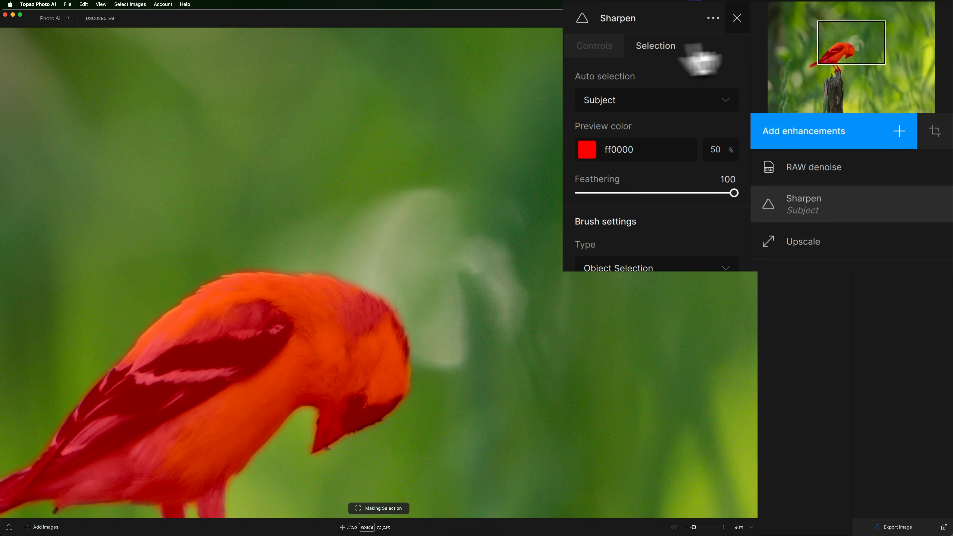
# Step: Set the Sharpen strength to 59, check the bird, and review the list of other available enhancements
pyautogui.click(596, 48)
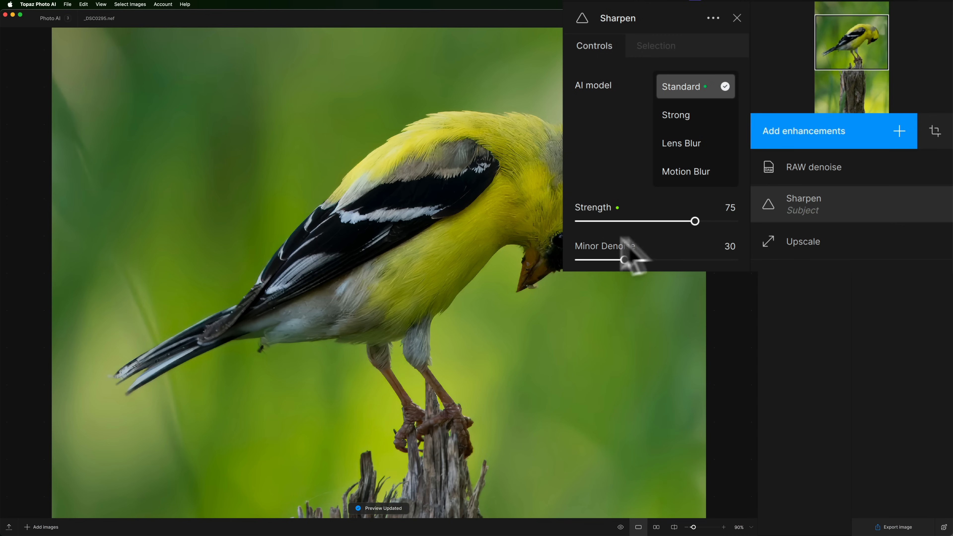
pyautogui.moveTo(696, 221); pyautogui.dragTo(671, 222)
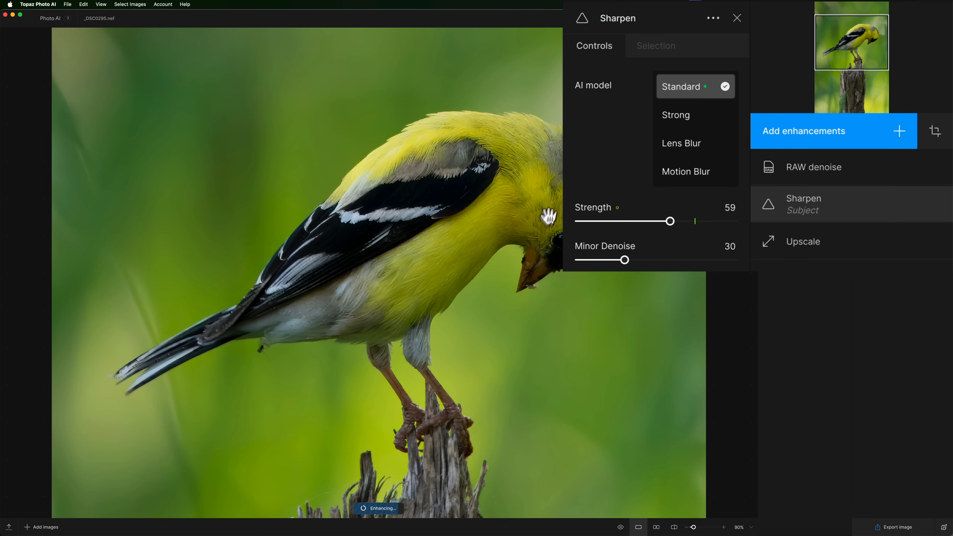
pyautogui.moveTo(459, 415); pyautogui.dragTo(458, 412)
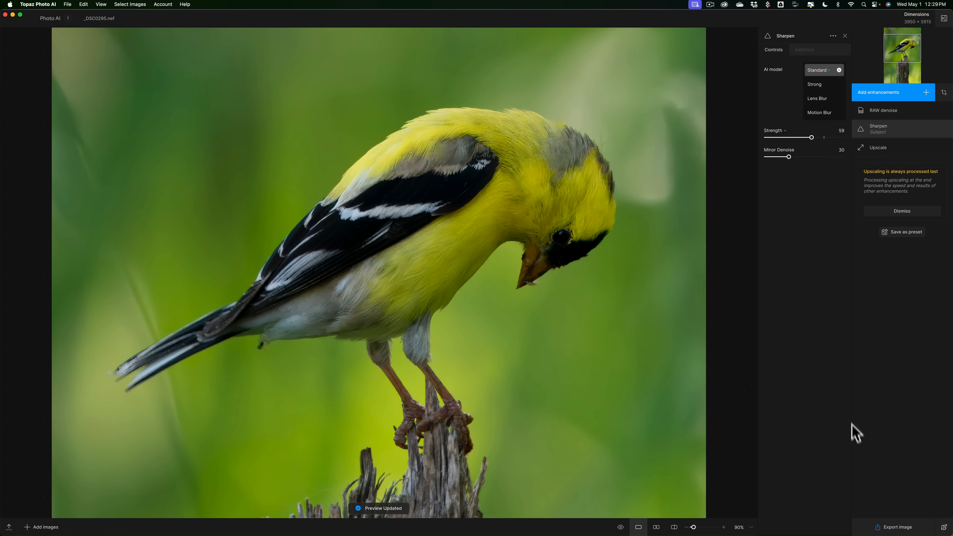
pyautogui.click(899, 93)
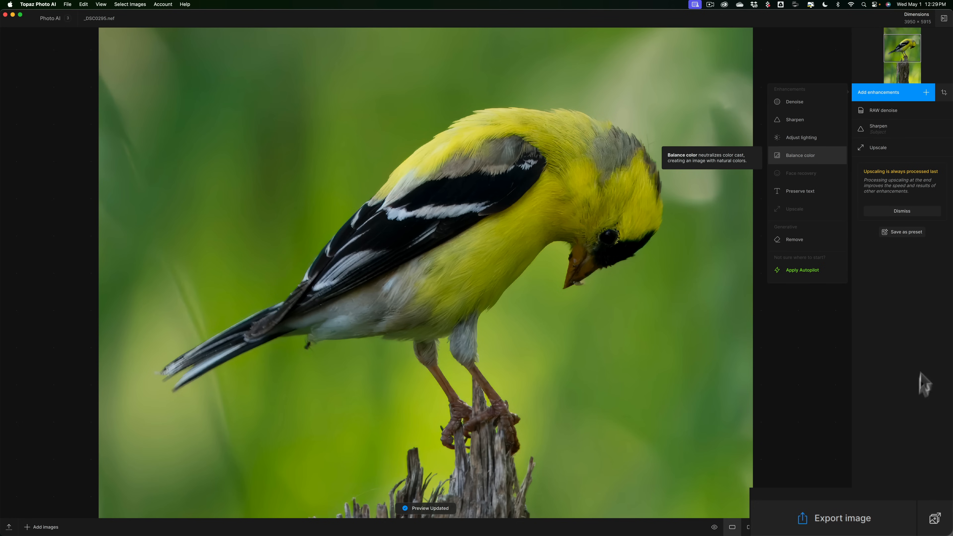
# Step: Compare the Preserve Input Format option, export the photo to the Desktop as DNG with compression disabled, and close the export window
pyautogui.click(837, 515)
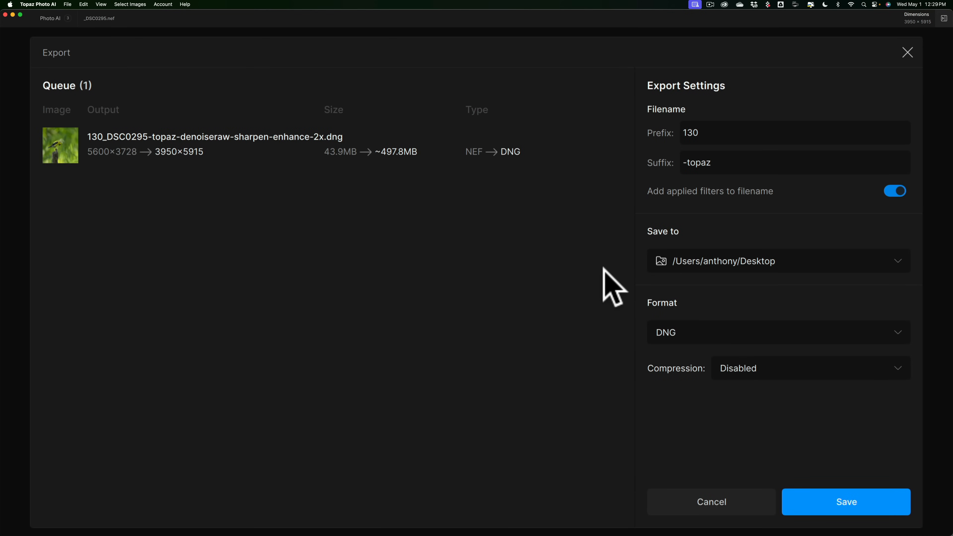
pyautogui.click(687, 324)
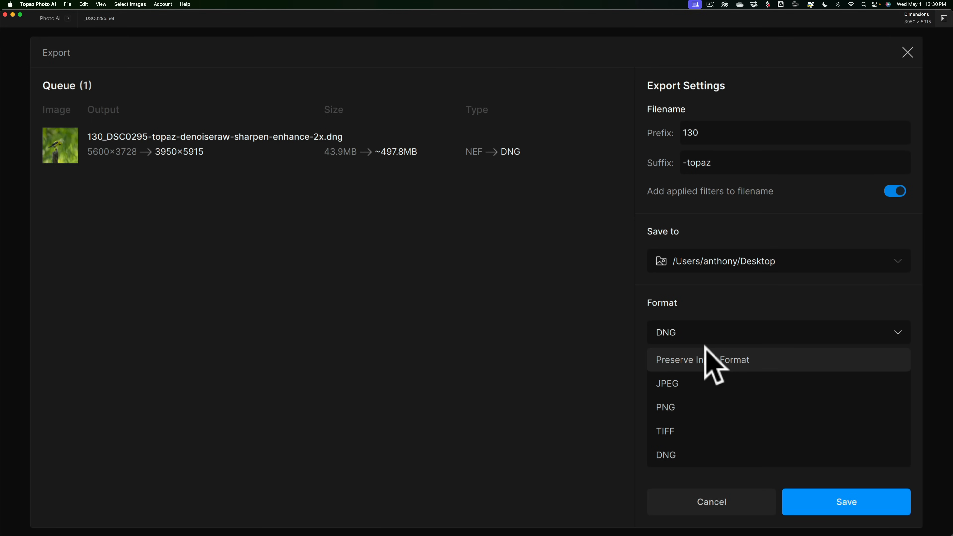
pyautogui.click(713, 360)
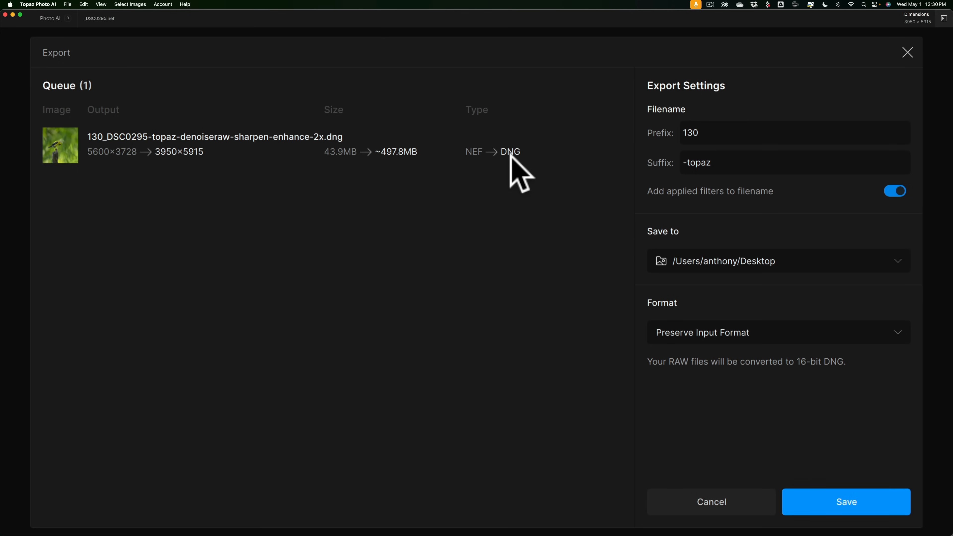
pyautogui.click(724, 333)
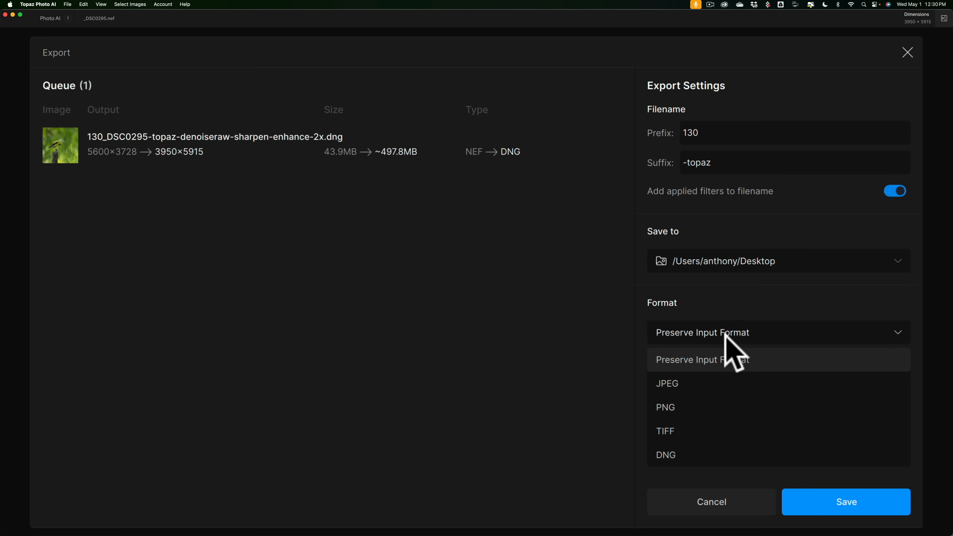
pyautogui.click(702, 456)
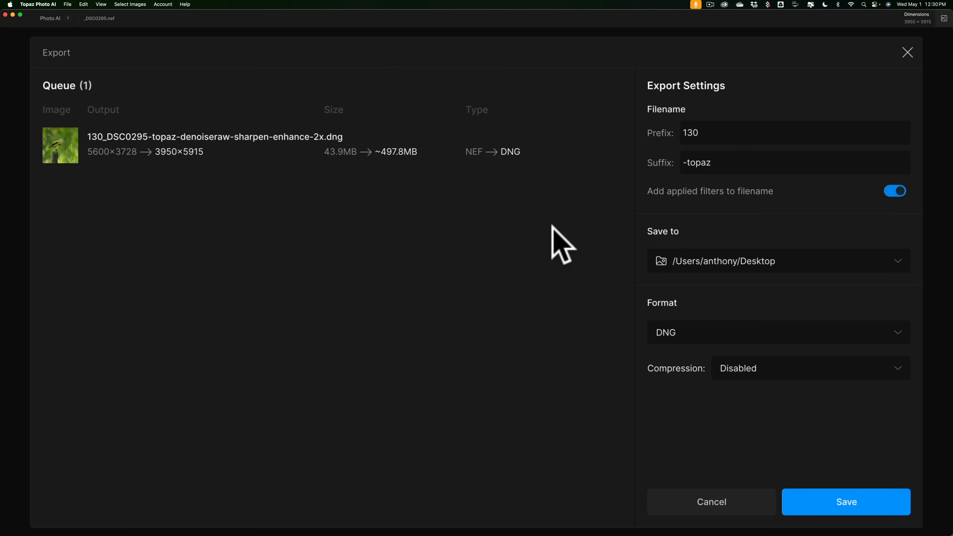
pyautogui.click(841, 499)
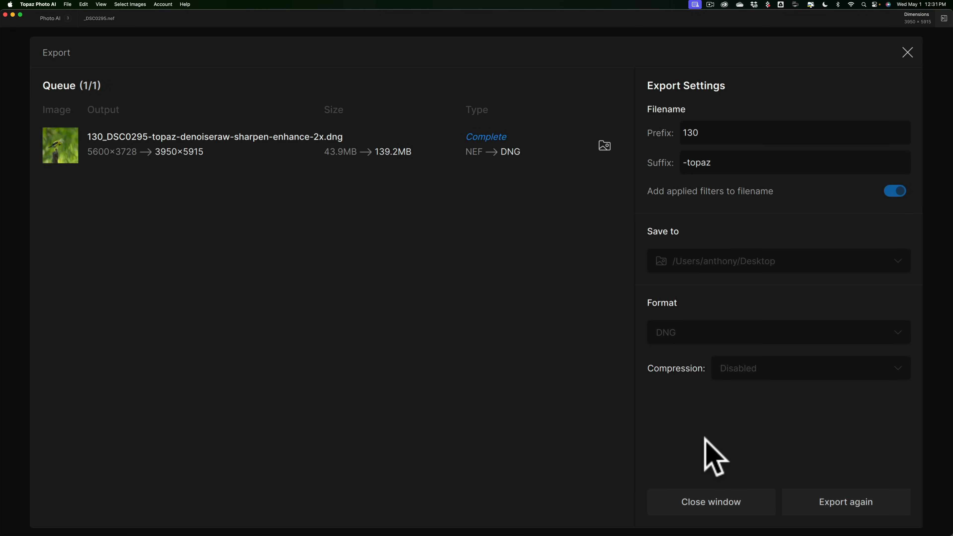
pyautogui.click(709, 502)
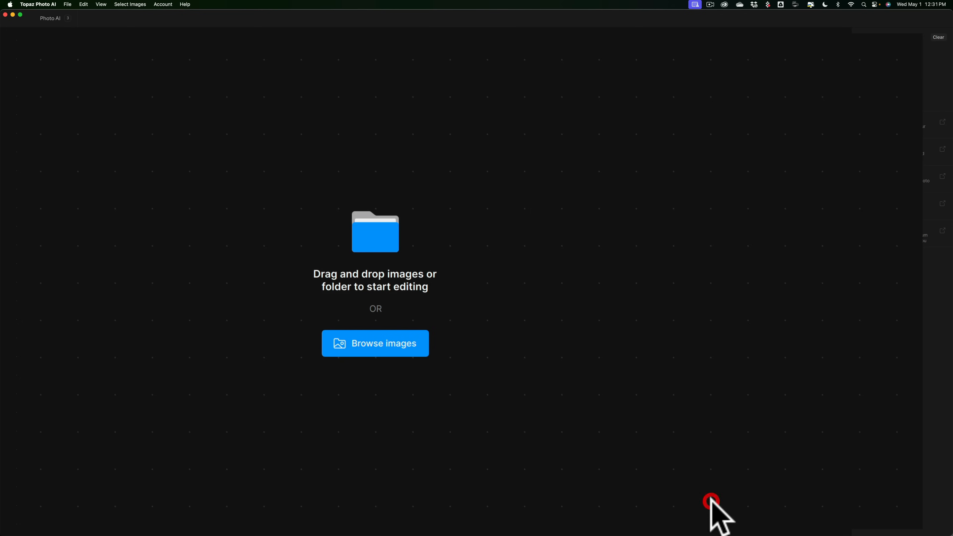
# Step: Quit Topaz Photo AI and move the exported DNG file beside _DSC0295.nef on the desktop
pyautogui.press('super+q')
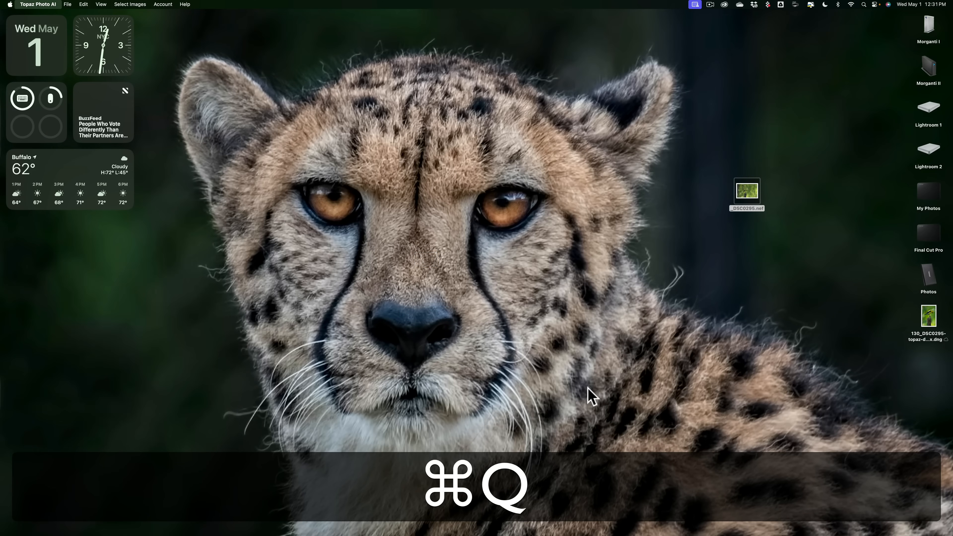
pyautogui.moveTo(929, 315); pyautogui.dragTo(599, 521)
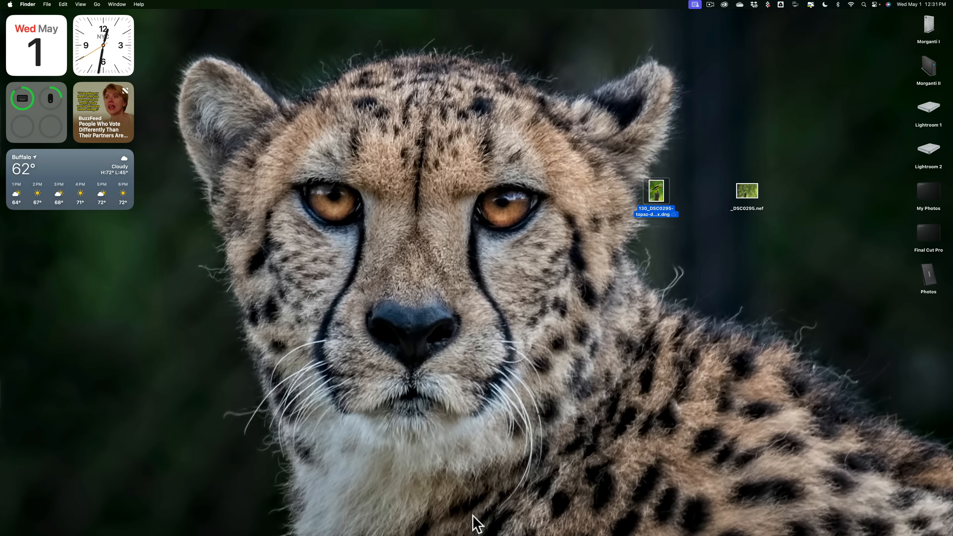
# Step: Open the exported DNG in Camera Raw and set Highlights to -43, Shadows to +52, Whites to +51 and Blacks to -8
pyautogui.moveTo(488, 533)
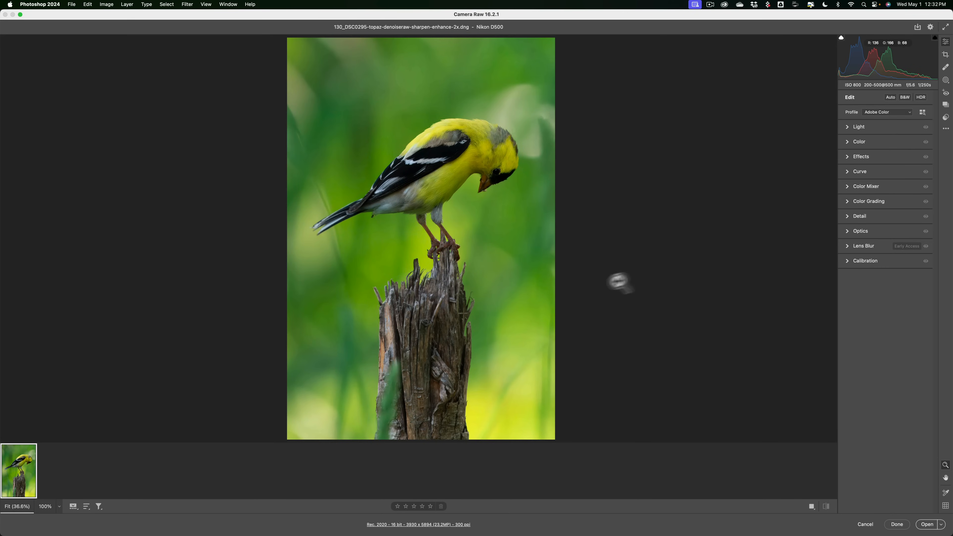
pyautogui.click(849, 127)
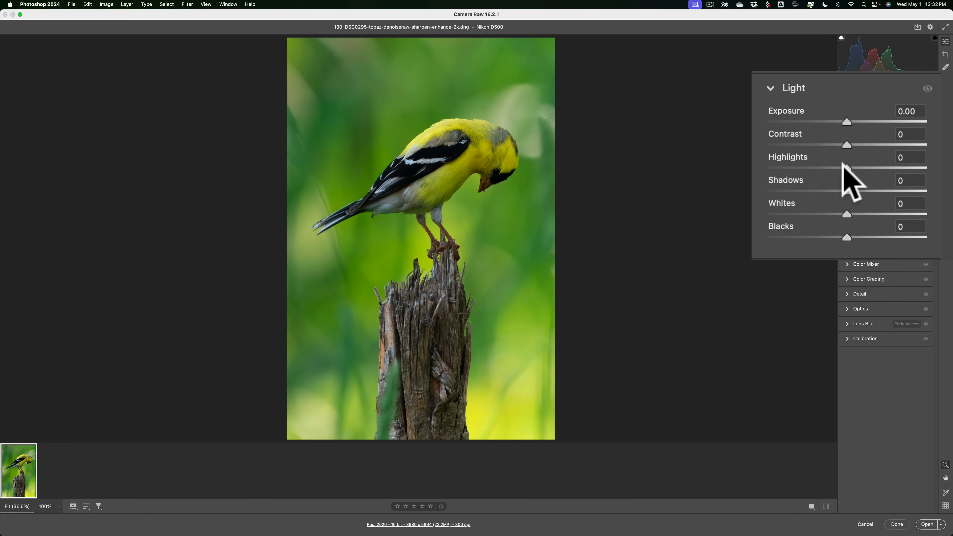
pyautogui.moveTo(844, 167); pyautogui.dragTo(840, 238)
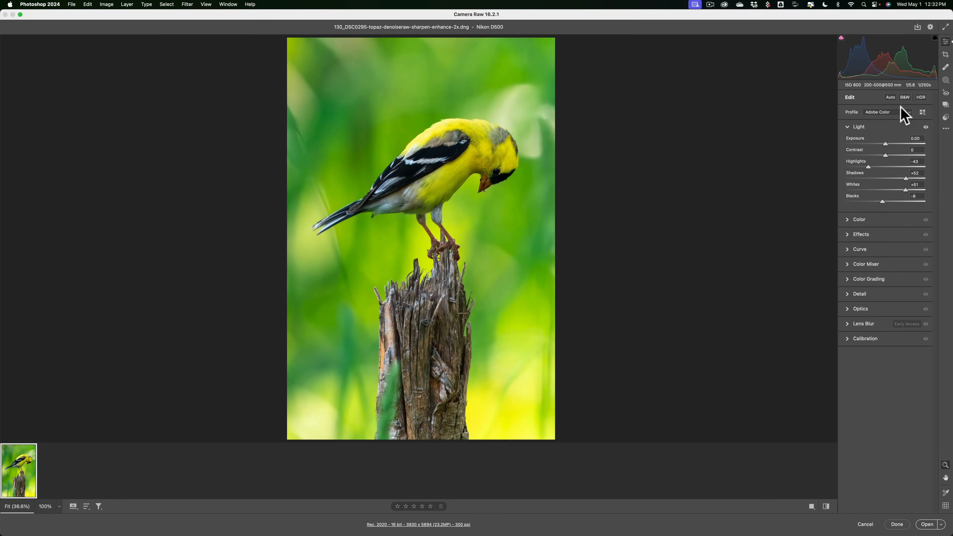
pyautogui.click(848, 128)
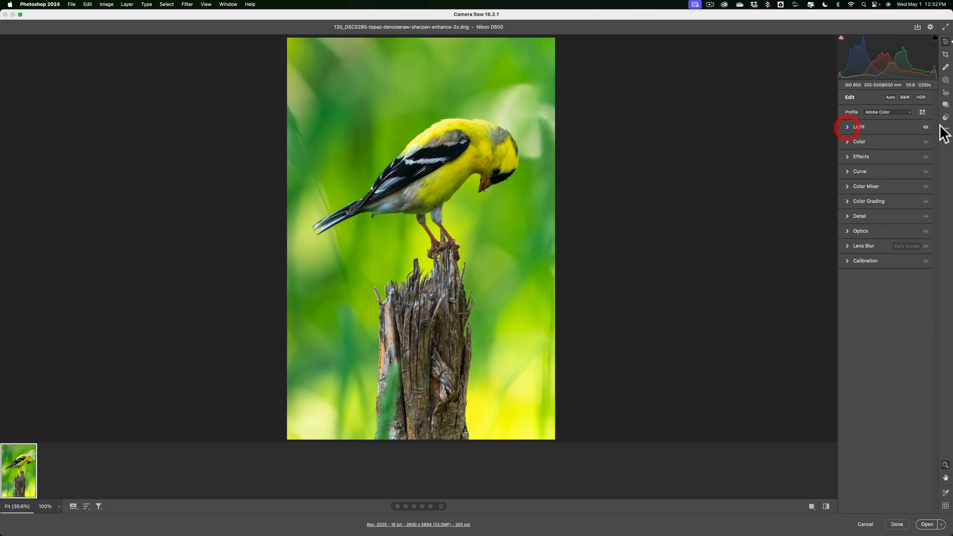
# Step: Create a subject mask on the bird, adjust its Effects settings and set its Sharpness to +9
pyautogui.click(946, 80)
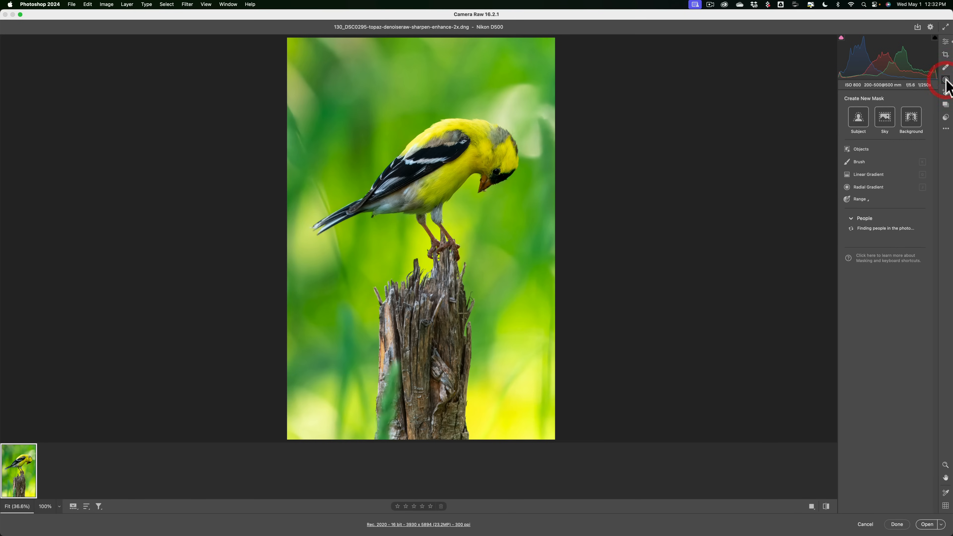
pyautogui.click(859, 120)
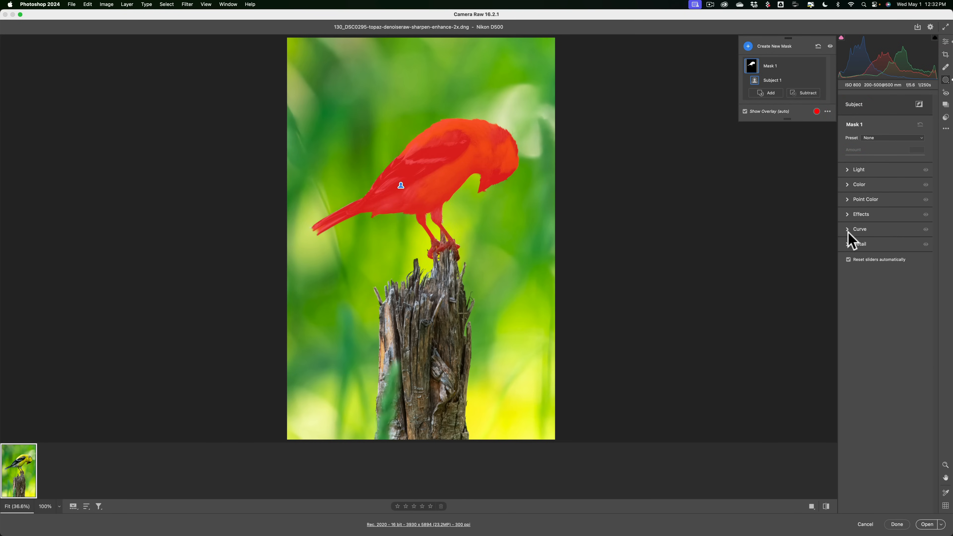
pyautogui.click(848, 214)
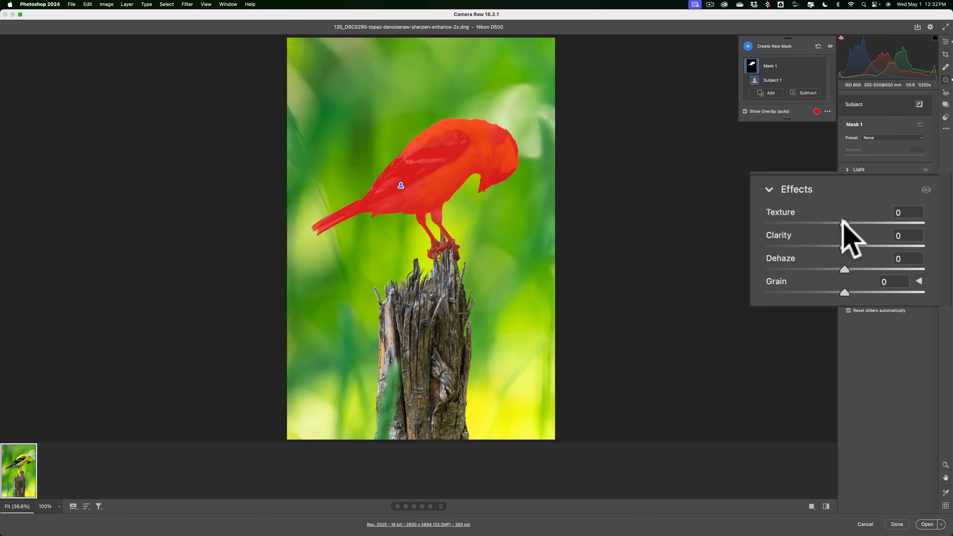
pyautogui.moveTo(886, 227); pyautogui.dragTo(850, 220)
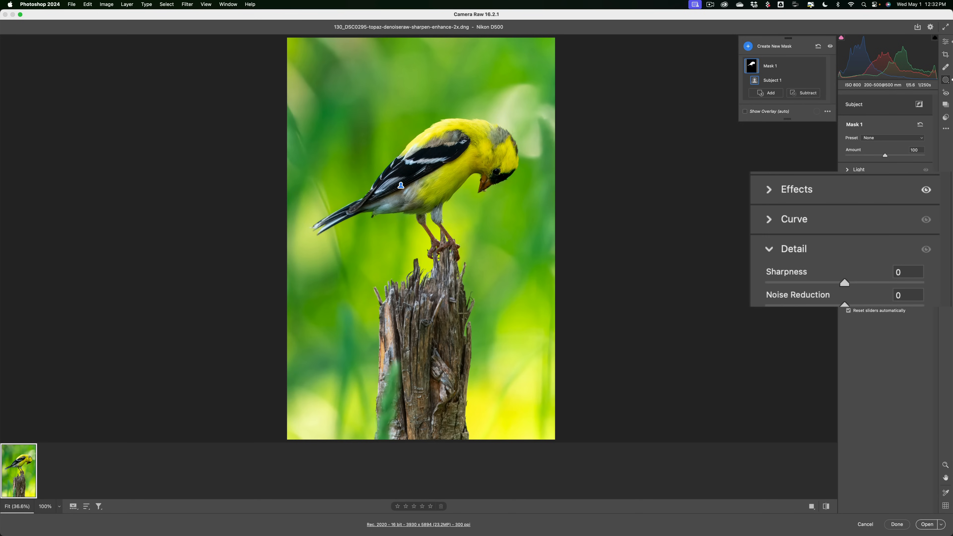
pyautogui.moveTo(843, 281); pyautogui.dragTo(849, 282)
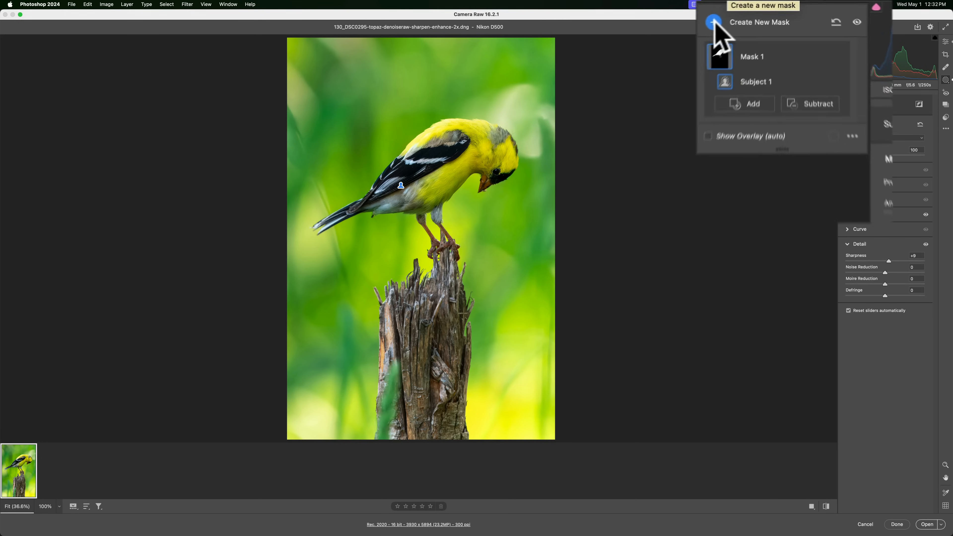
# Step: Create a second mask selecting the background and subtract the wooden stump from it with an object selection
pyautogui.click(748, 46)
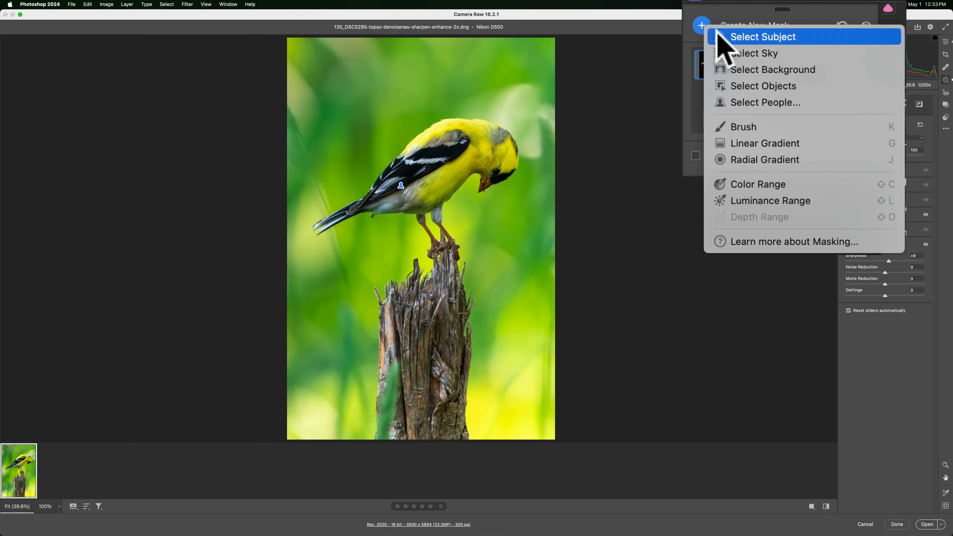
pyautogui.click(745, 64)
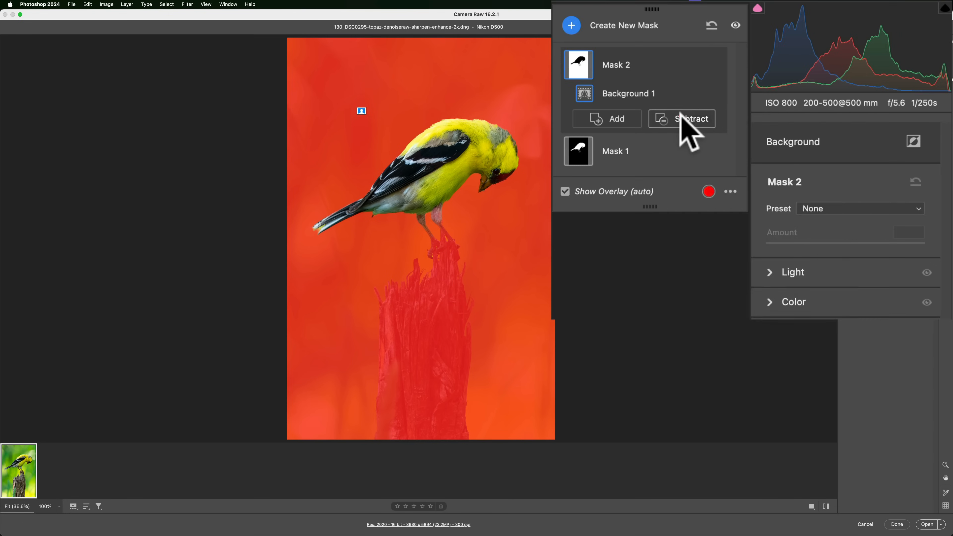
pyautogui.click(803, 94)
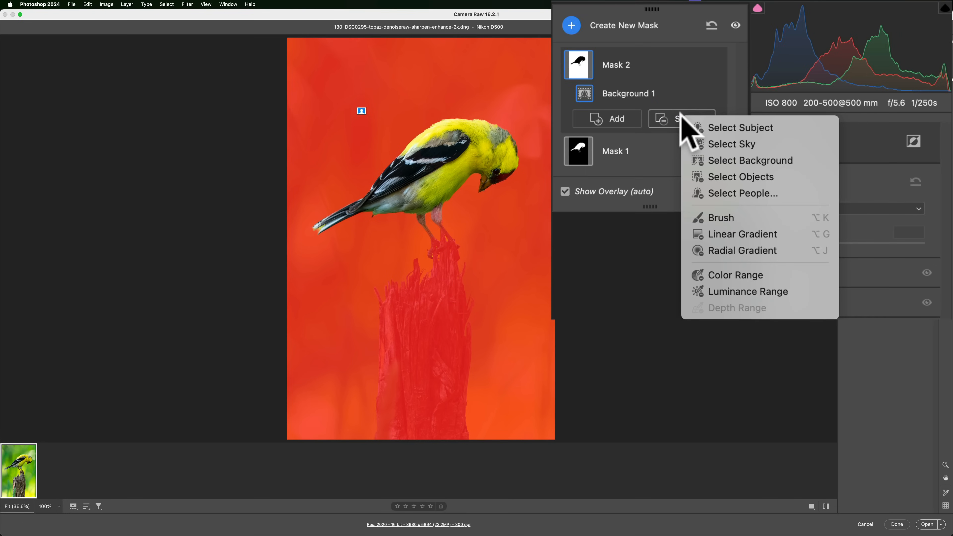
pyautogui.click(728, 175)
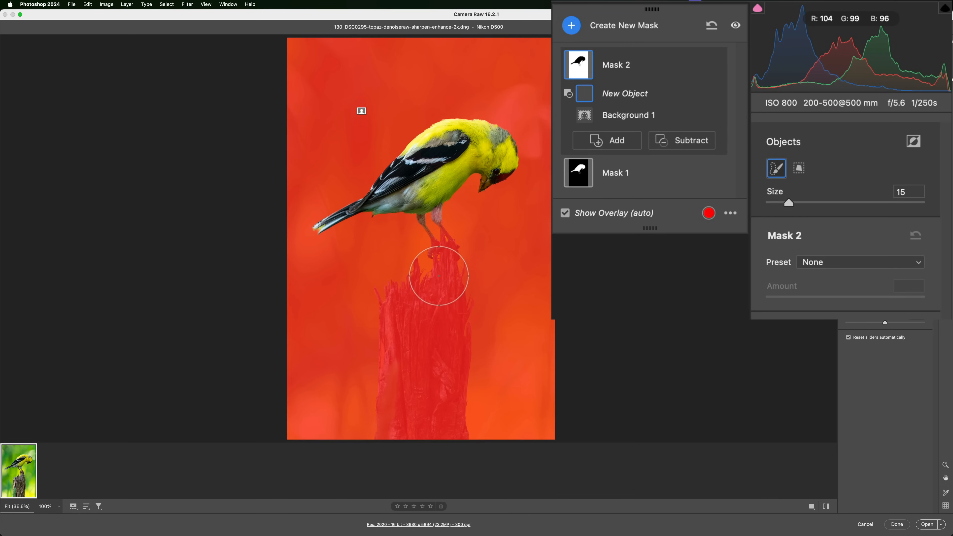
pyautogui.moveTo(437, 277)
pyautogui.mouseDown()
pyautogui.moveTo(445, 272)
pyautogui.moveTo(410, 306)
pyautogui.moveTo(389, 351)
pyautogui.moveTo(400, 422)
pyautogui.moveTo(436, 426)
pyautogui.moveTo(443, 298)
pyautogui.mouseUp()
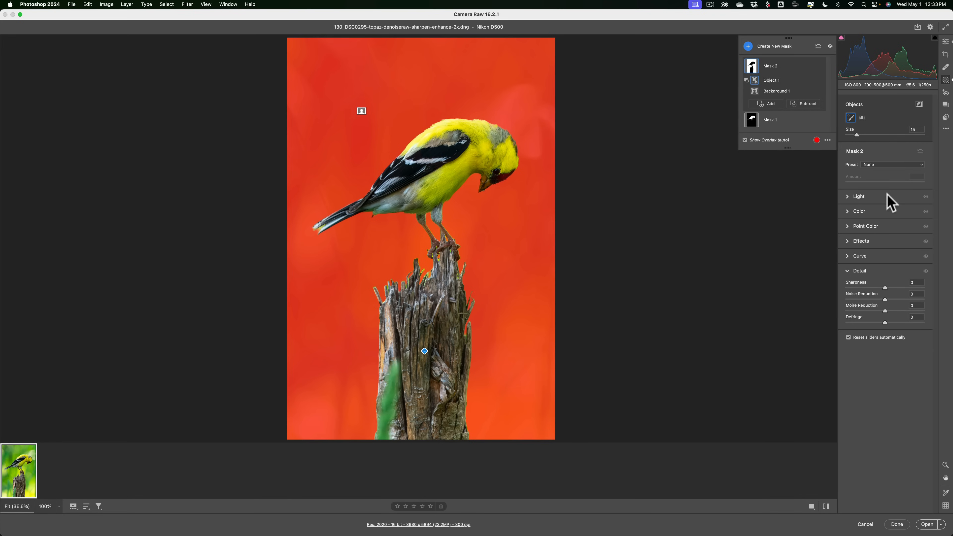
# Step: Lower the Saturation of the background mask to -18
pyautogui.click(860, 212)
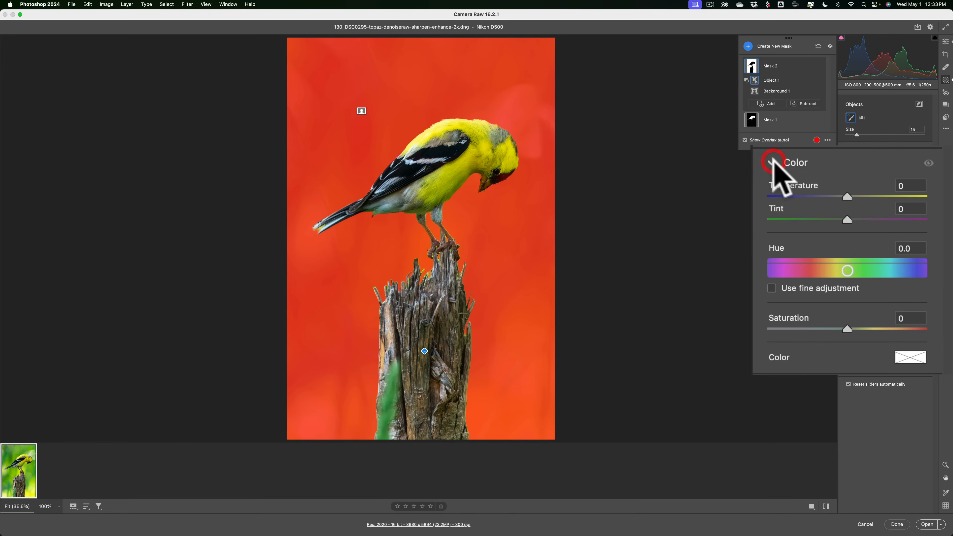
pyautogui.click(847, 328)
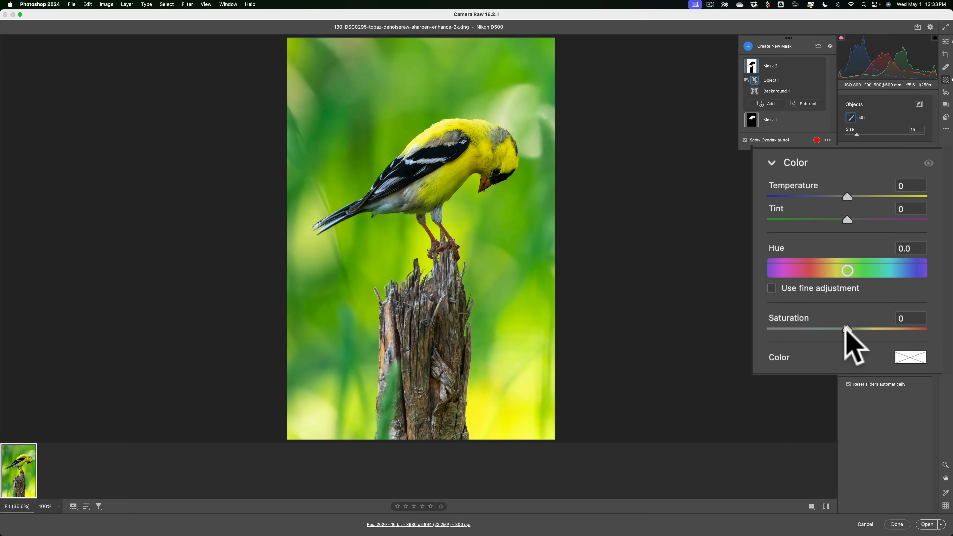
pyautogui.moveTo(846, 328); pyautogui.dragTo(832, 328)
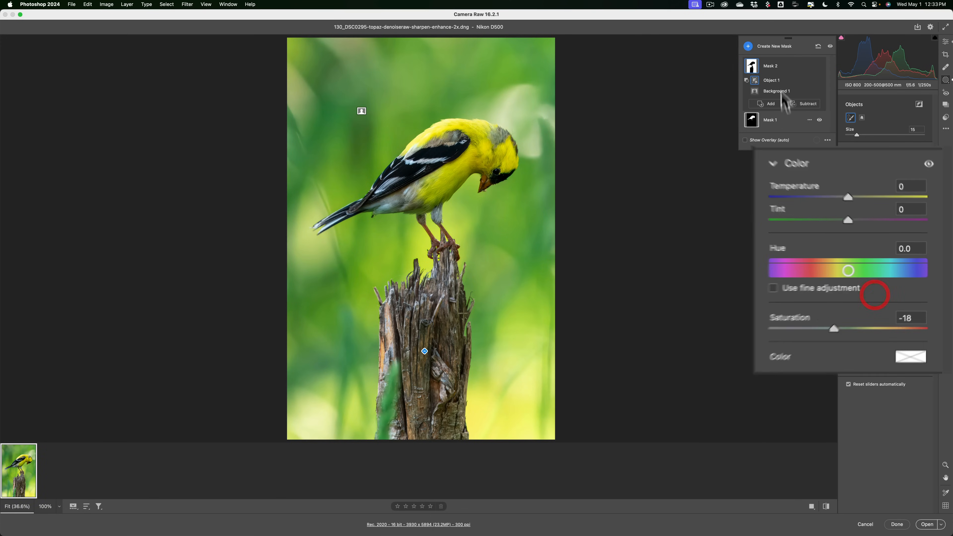
# Step: Create a third mask selecting the stump as an object and brush the bird's legs out of it
pyautogui.click(749, 47)
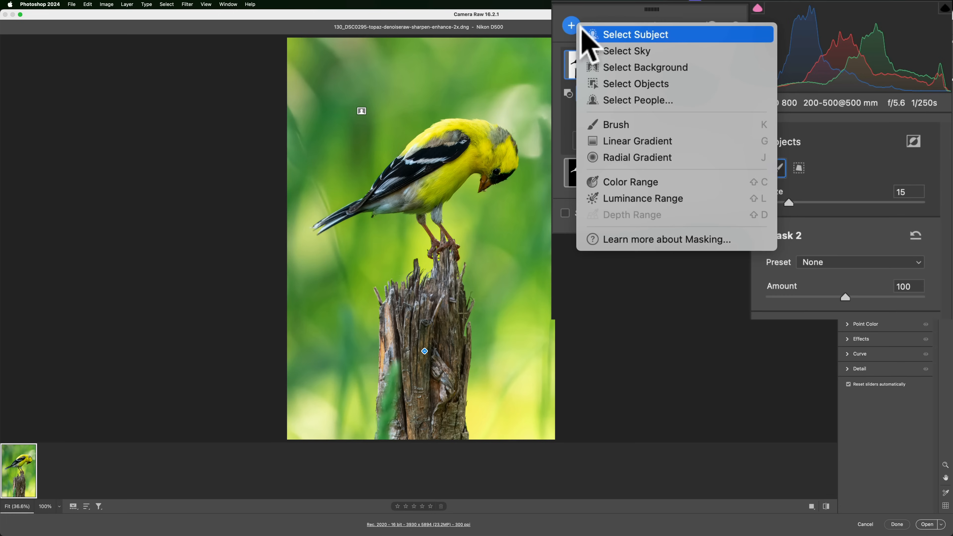
pyautogui.click(612, 83)
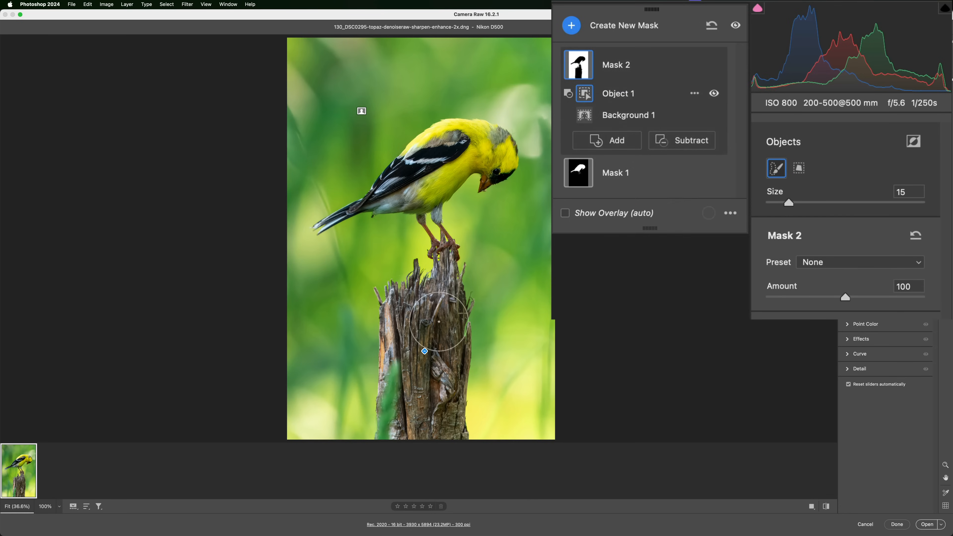
pyautogui.moveTo(453, 274)
pyautogui.mouseDown()
pyautogui.moveTo(400, 311)
pyautogui.moveTo(394, 402)
pyautogui.moveTo(414, 428)
pyautogui.moveTo(437, 426)
pyautogui.moveTo(452, 286)
pyautogui.mouseUp()
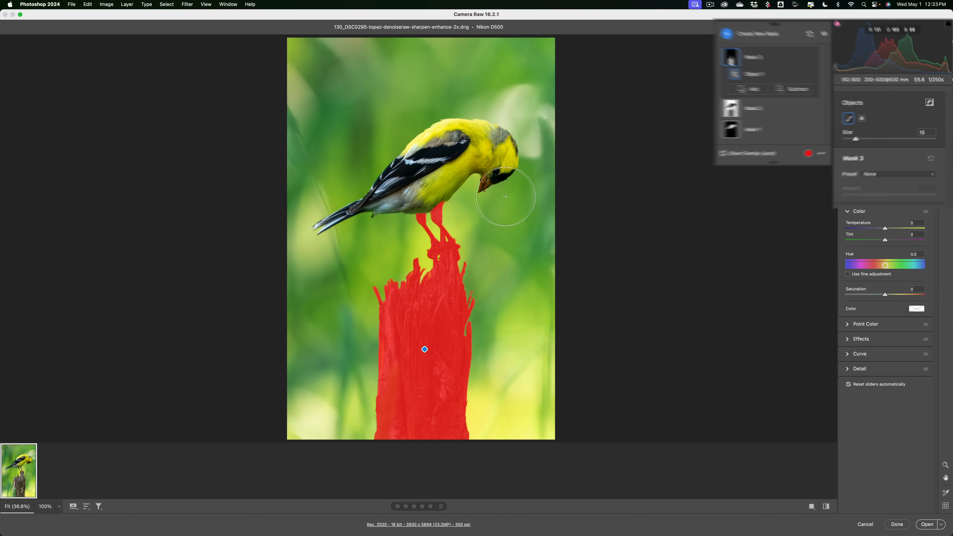
pyautogui.click(804, 93)
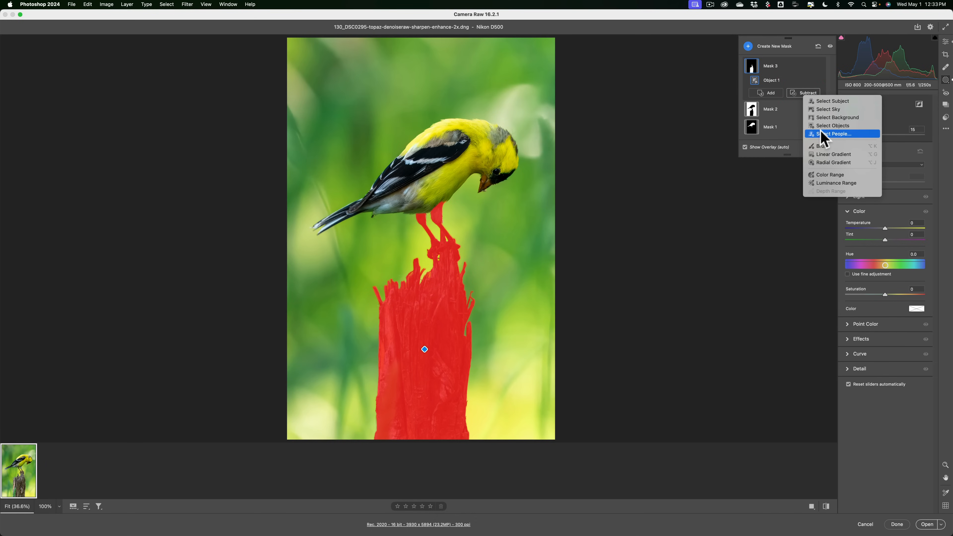
pyautogui.click(822, 146)
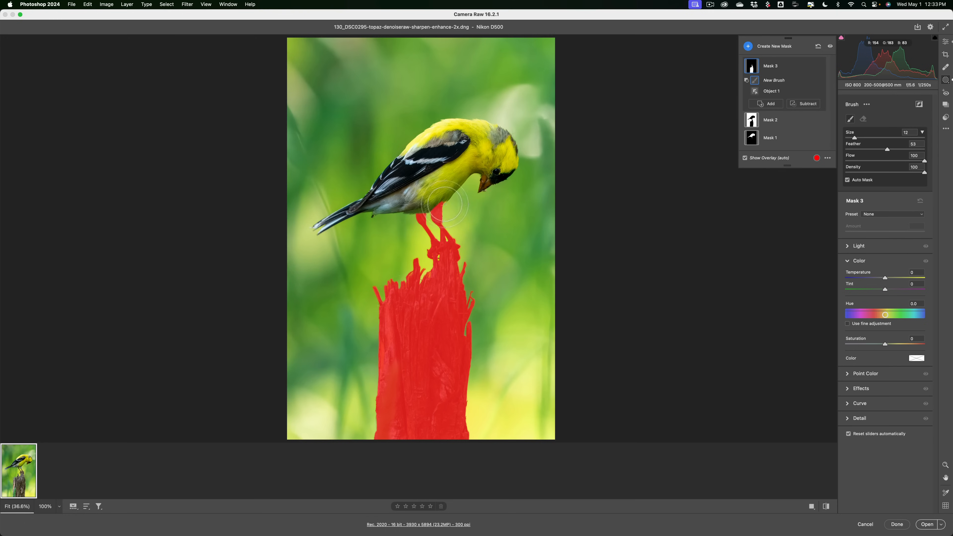
pyautogui.moveTo(445, 204)
pyautogui.mouseDown()
pyautogui.moveTo(413, 216)
pyautogui.moveTo(449, 229)
pyautogui.mouseUp()
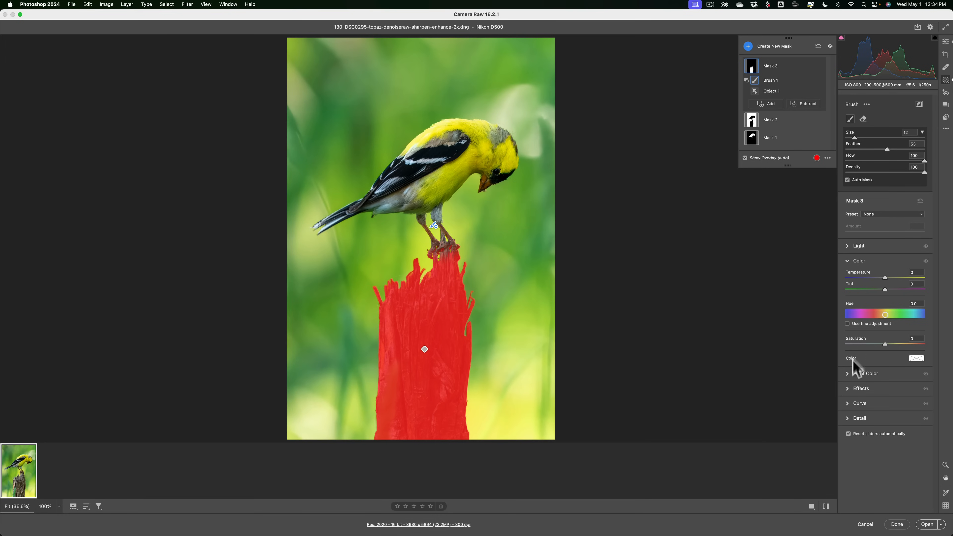
# Step: Set the stump mask's Texture to +25 and Clarity to +28, and return to the global edit settings
pyautogui.click(848, 389)
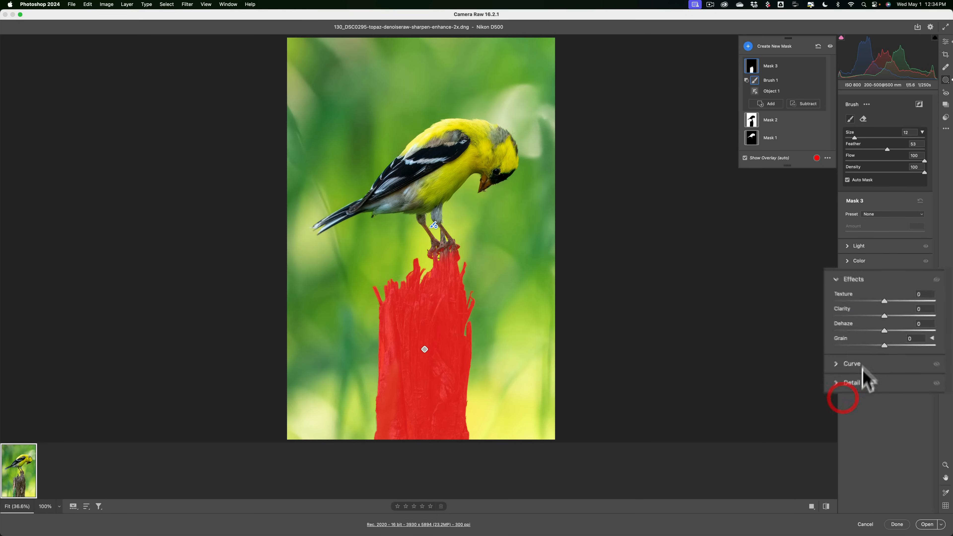
pyautogui.moveTo(845, 285); pyautogui.dragTo(867, 306)
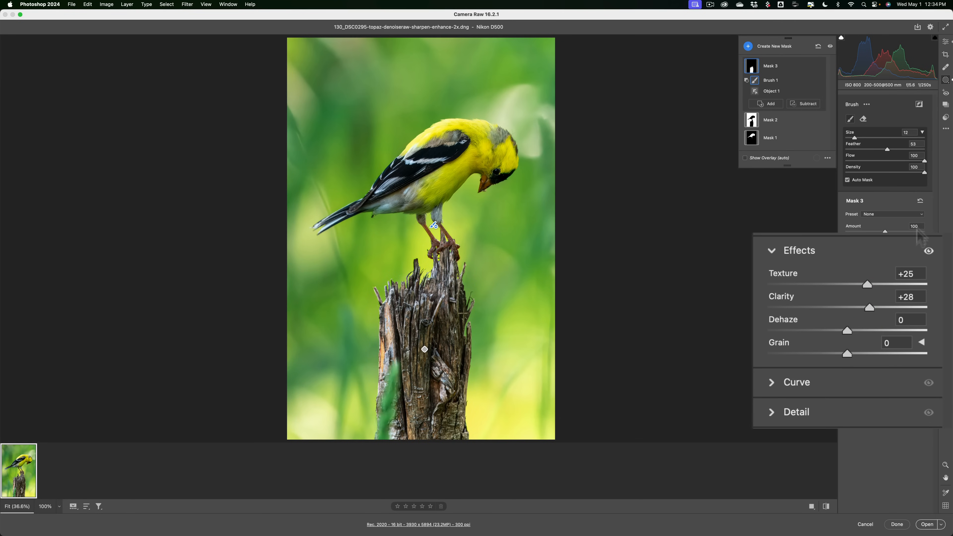
pyautogui.click(945, 41)
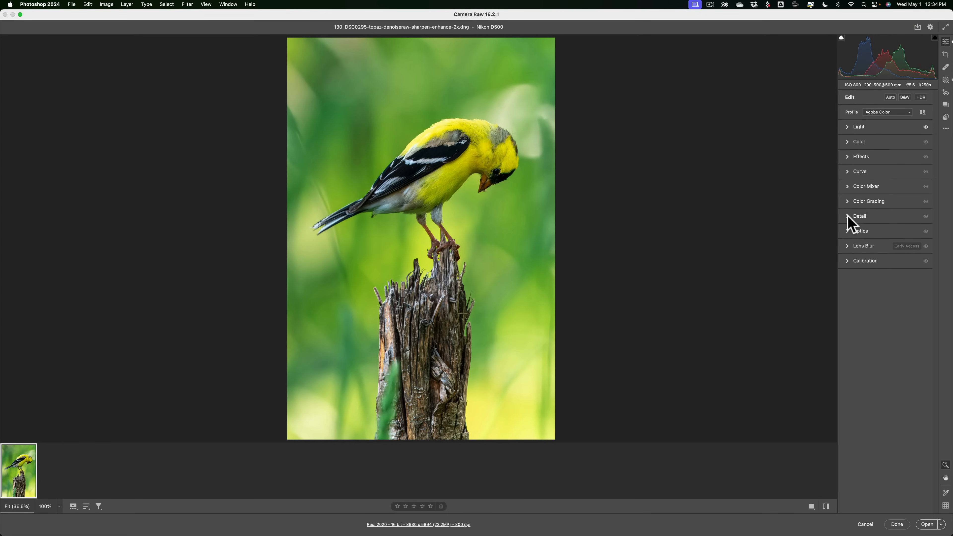
# Step: Add a vignette of -18 to the whole photo and save the Camera Raw edits without opening the image in Photoshop
pyautogui.click(851, 157)
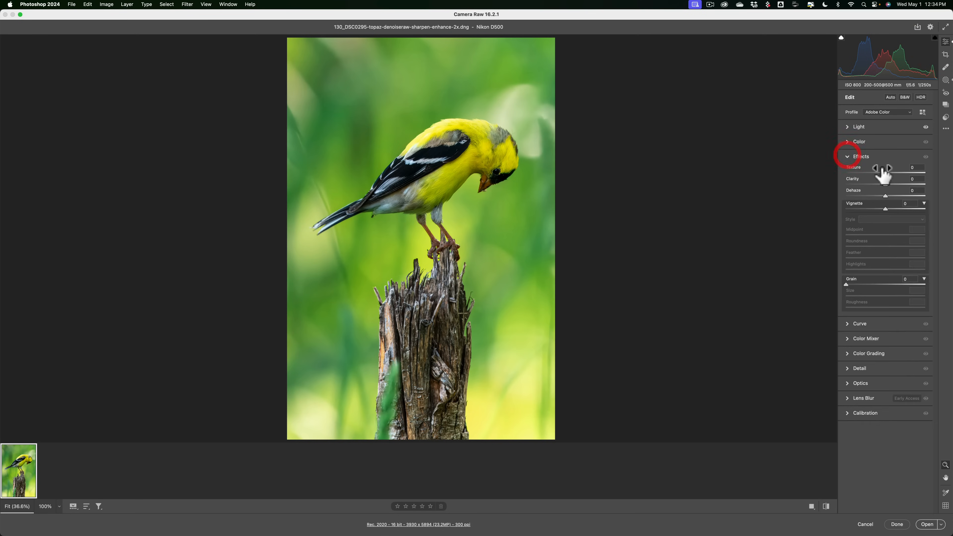
pyautogui.moveTo(845, 184); pyautogui.dragTo(829, 182)
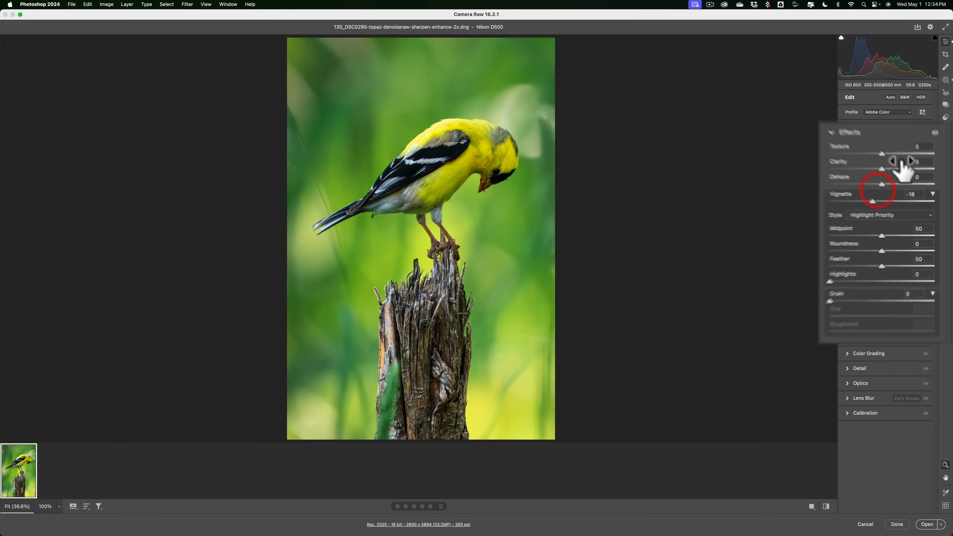
pyautogui.click(850, 157)
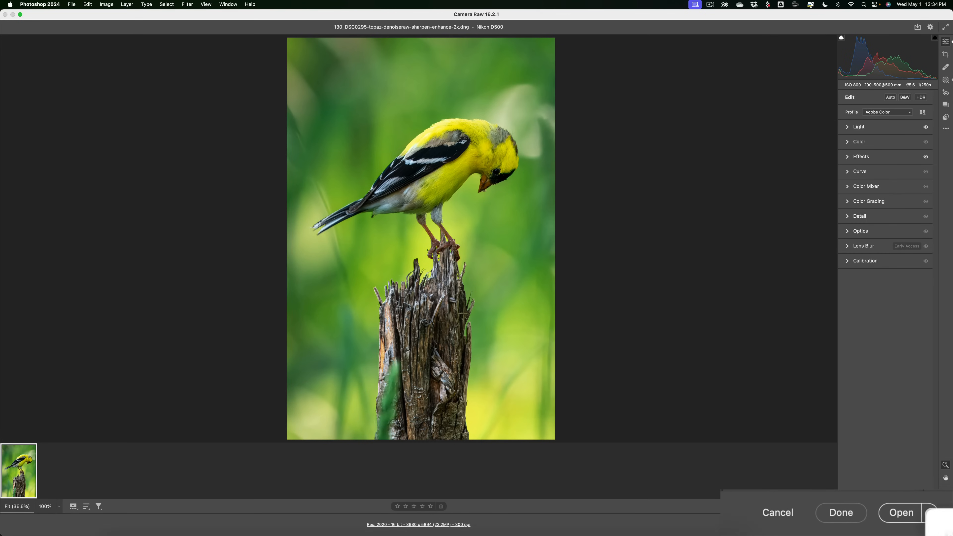
pyautogui.click(847, 512)
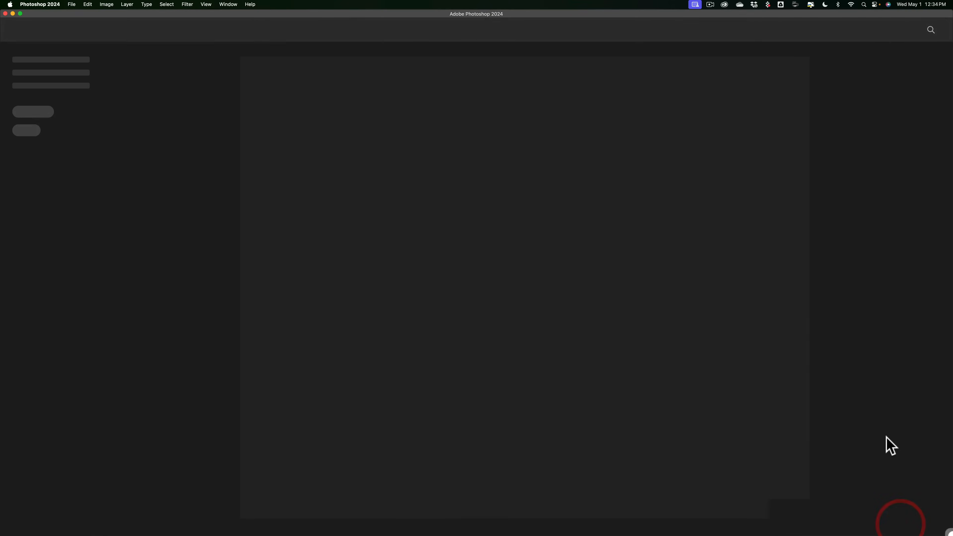
# Step: Minimize the Photoshop window, reopen the edited DNG from the desktop in Camera Raw, and open it as an image in Photoshop
pyautogui.click(13, 14)
pyautogui.click(655, 195)
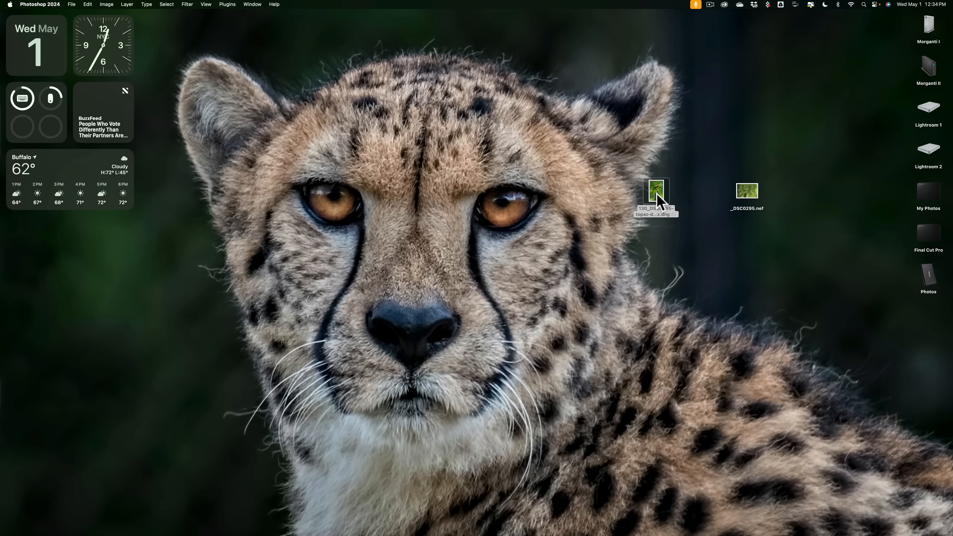
pyautogui.doubleClick(657, 193)
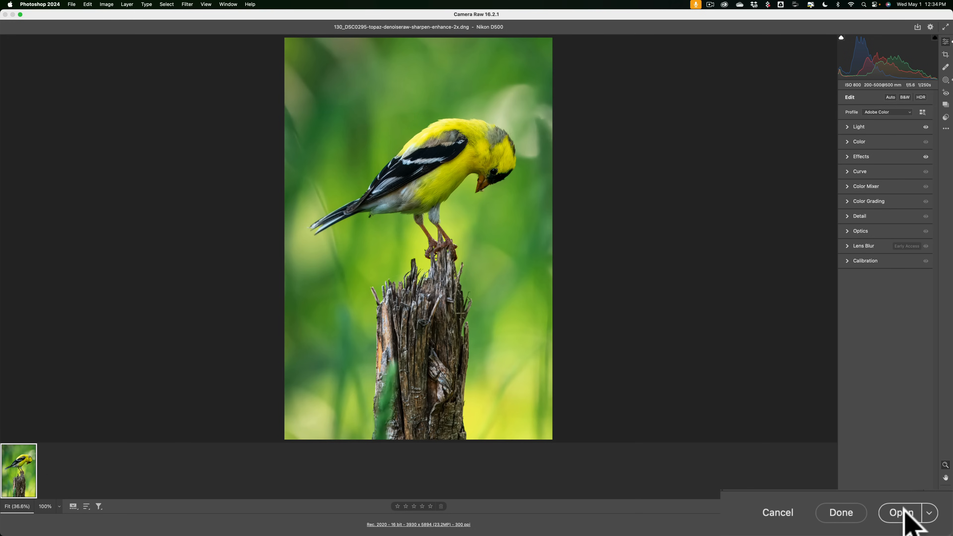
pyautogui.click(903, 513)
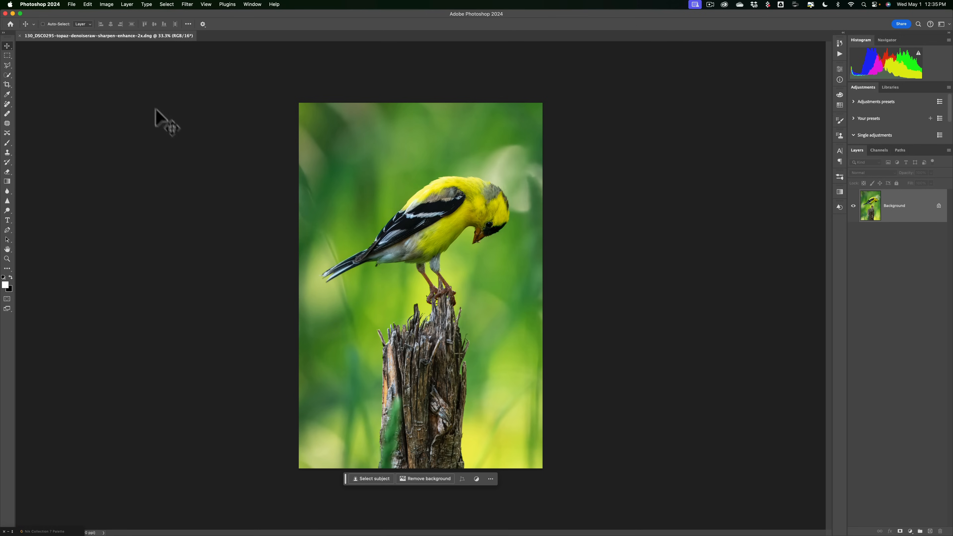
# Step: Export the bird photo as a JPG at quality 7 and save it to the Desktop as Goldfinch.jpg
pyautogui.click(72, 5)
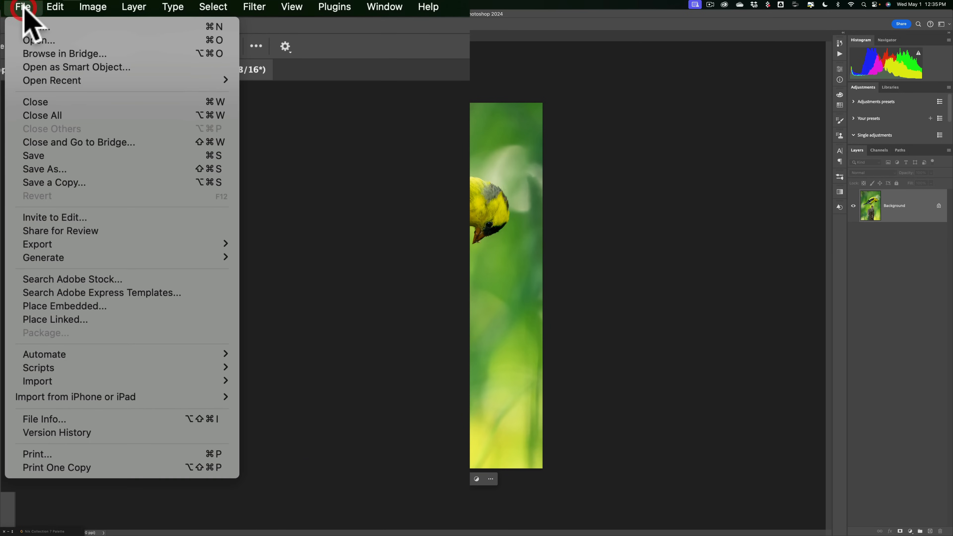
pyautogui.moveTo(105, 243)
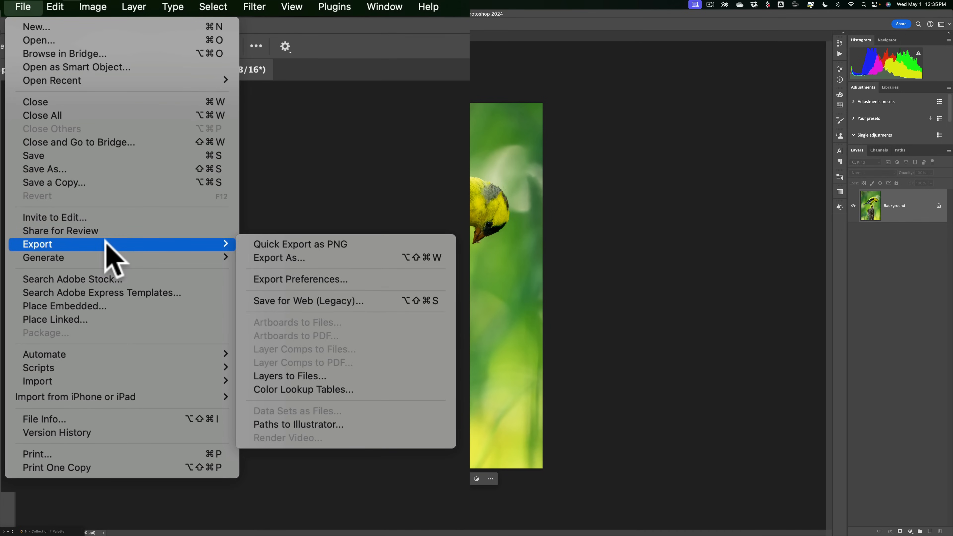
pyautogui.click(273, 255)
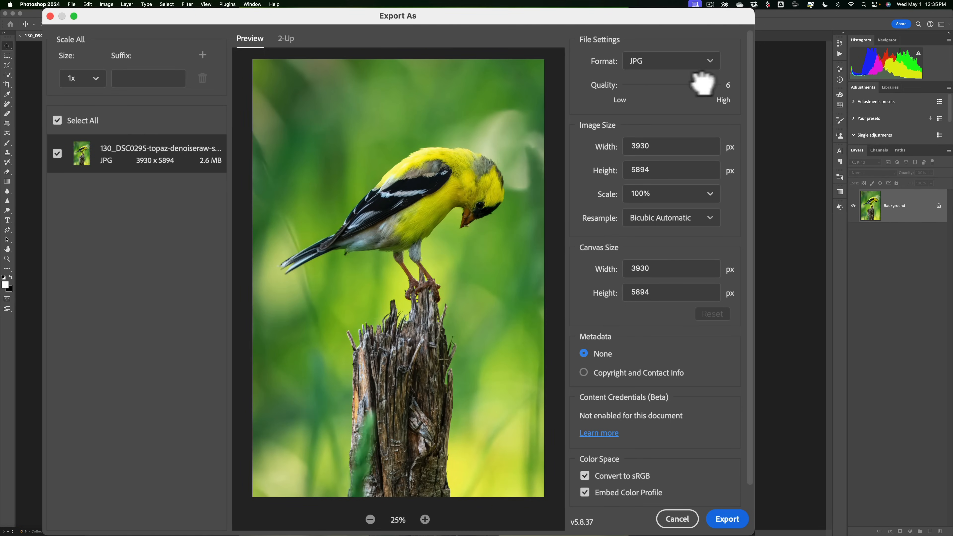
pyautogui.moveTo(704, 83); pyautogui.dragTo(717, 85)
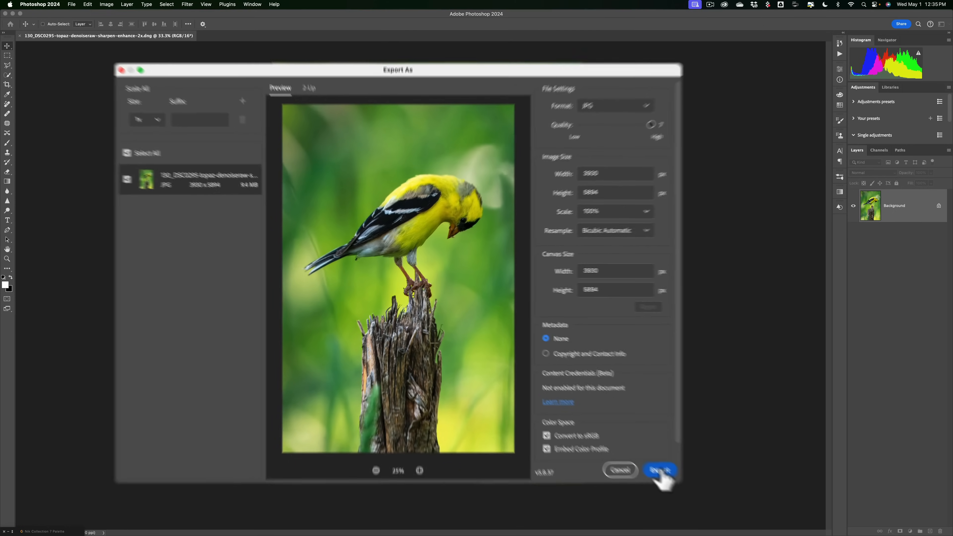
pyautogui.click(606, 430)
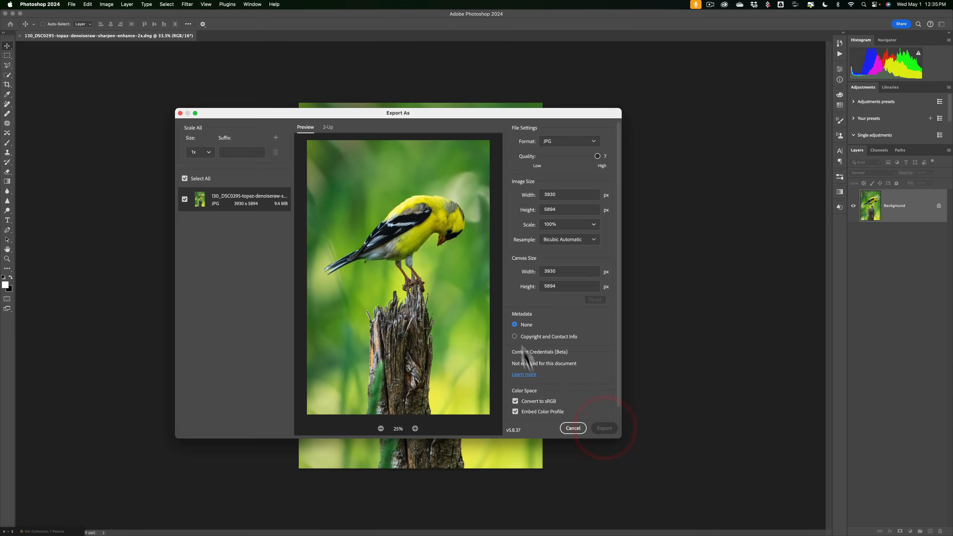
pyautogui.write('Goldfinch')
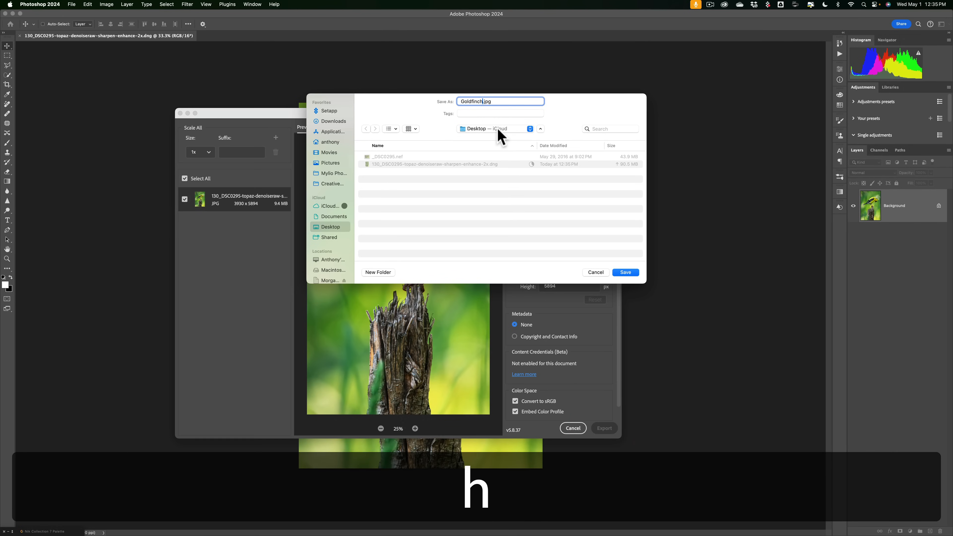
pyautogui.click(625, 272)
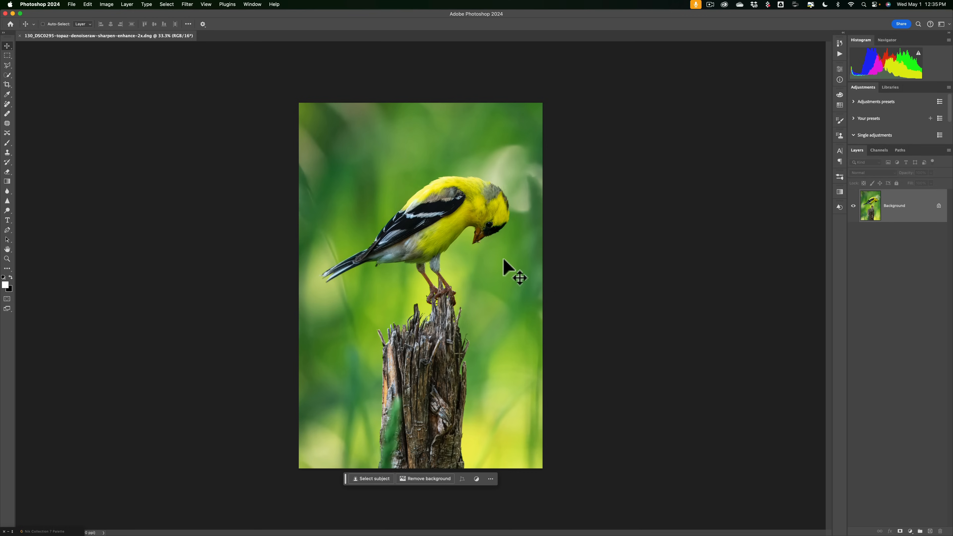
# Step: Quit Photoshop and save the open document to the Desktop in Photoshop format with the color profile embedded
pyautogui.click(39, 4)
pyautogui.click(38, 85)
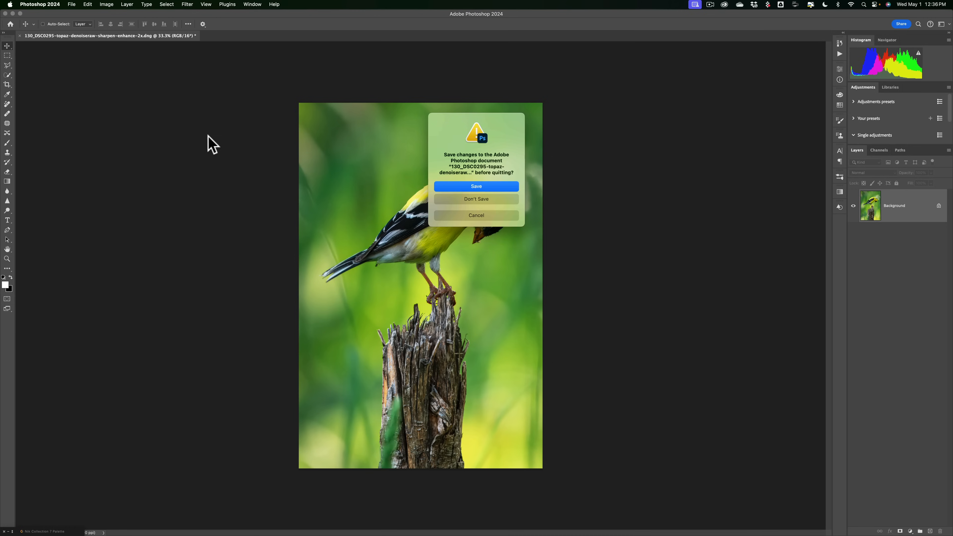
pyautogui.click(481, 186)
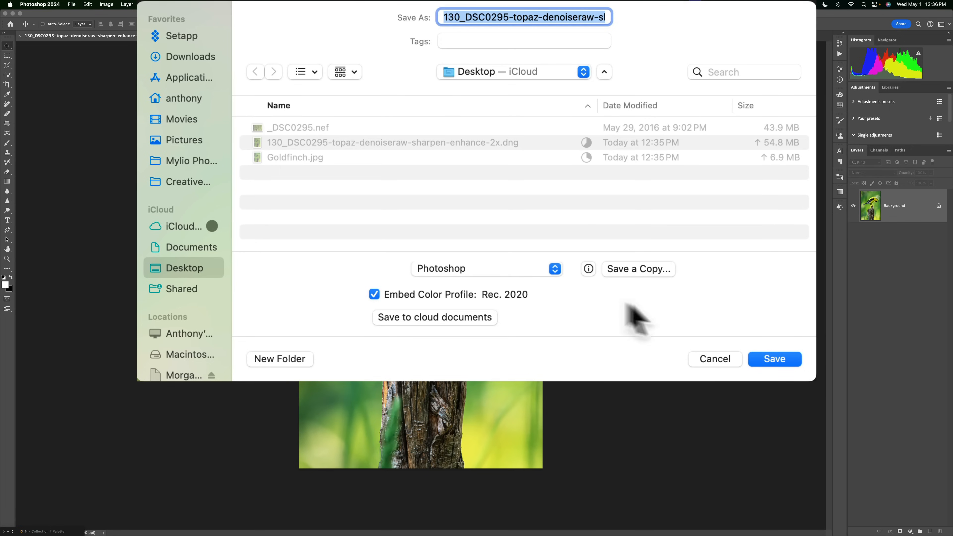
pyautogui.click(774, 359)
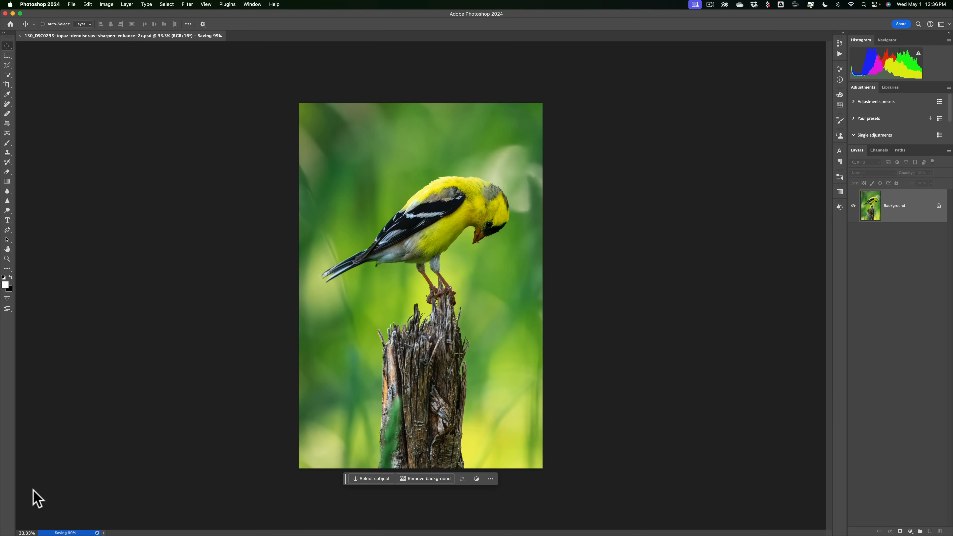
pyautogui.moveTo(1, 535)
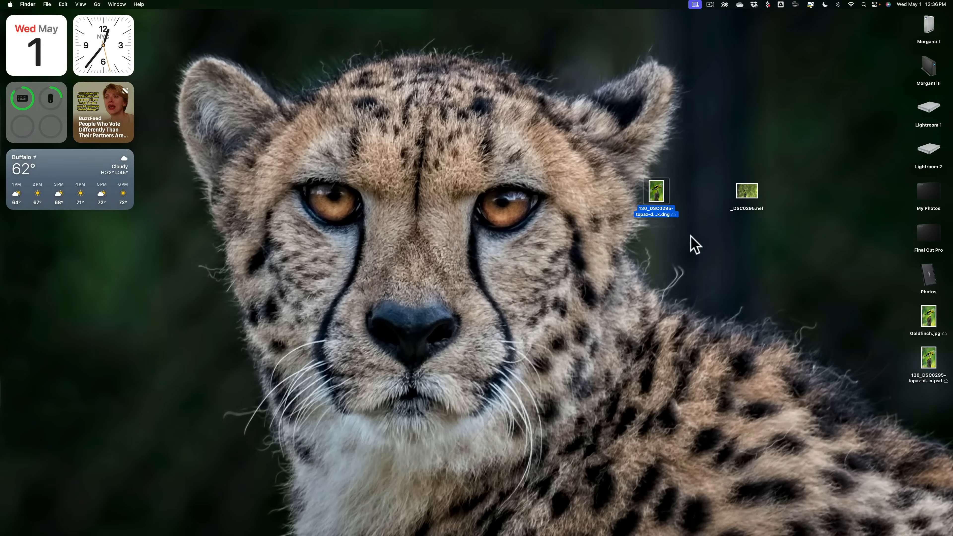
# Step: Arrange the bird files on the desktop in a vertical column ordered NEF, DNG, Goldfinch.jpg and PSD
pyautogui.moveTo(747, 211); pyautogui.dragTo(637, 87)
pyautogui.moveTo(657, 194); pyautogui.dragTo(658, 98)
pyautogui.moveTo(658, 132); pyautogui.dragTo(655, 132)
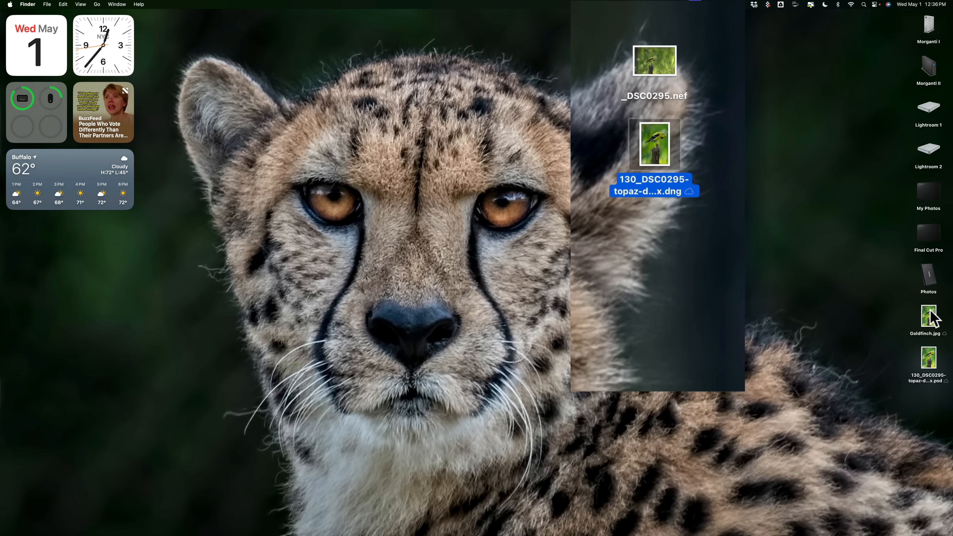
pyautogui.moveTo(930, 312); pyautogui.dragTo(656, 262)
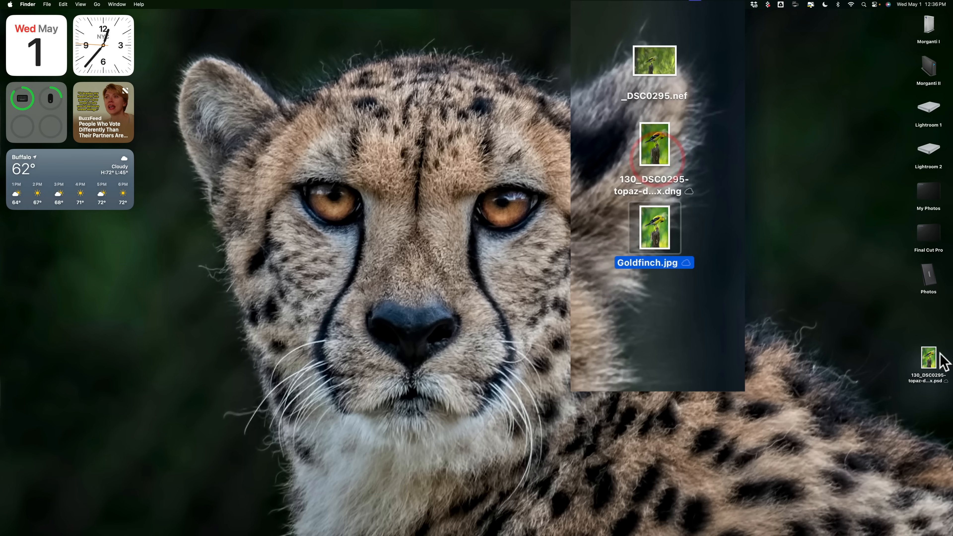
pyautogui.moveTo(941, 355); pyautogui.dragTo(654, 287)
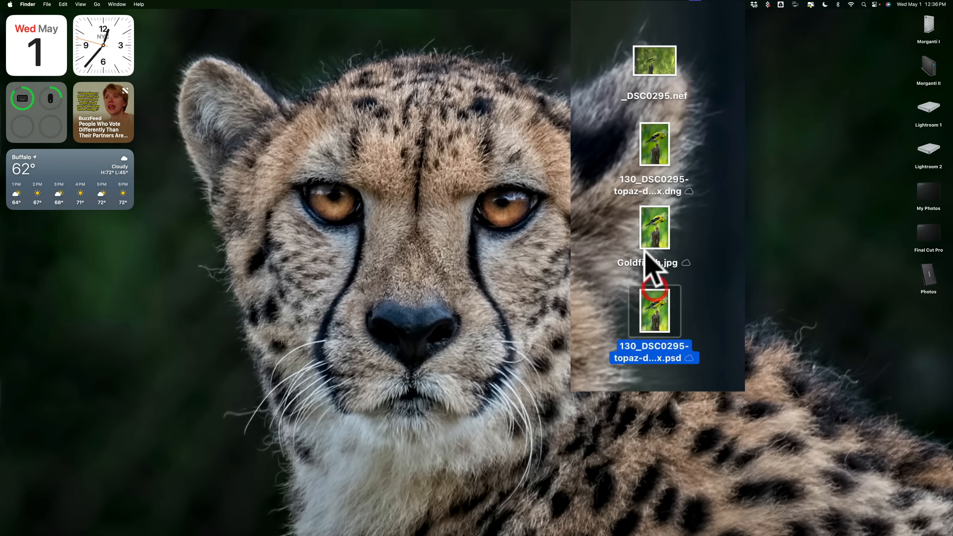
# Step: View Goldfinch.jpg in Preview, close it, and move the DNG file out of the desktop column
pyautogui.doubleClick(647, 250)
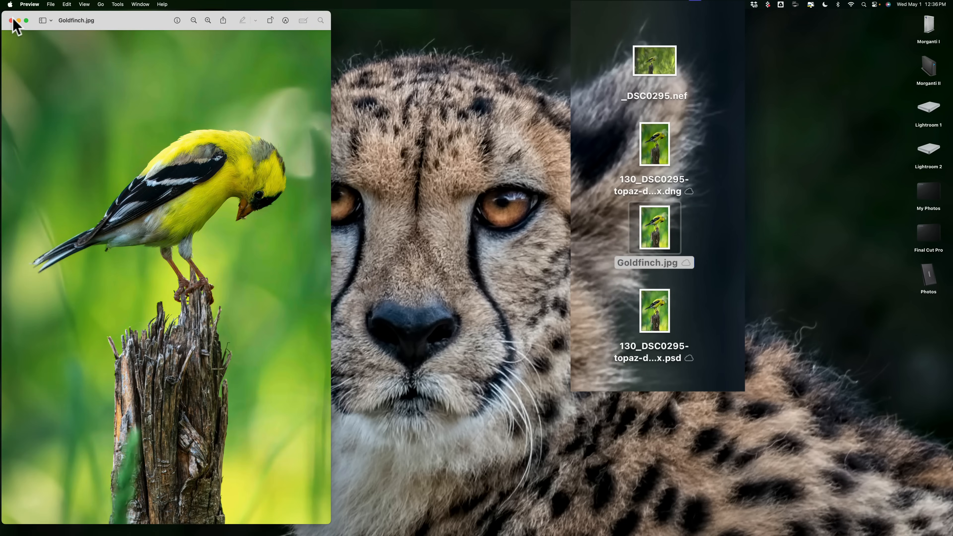
pyautogui.click(12, 20)
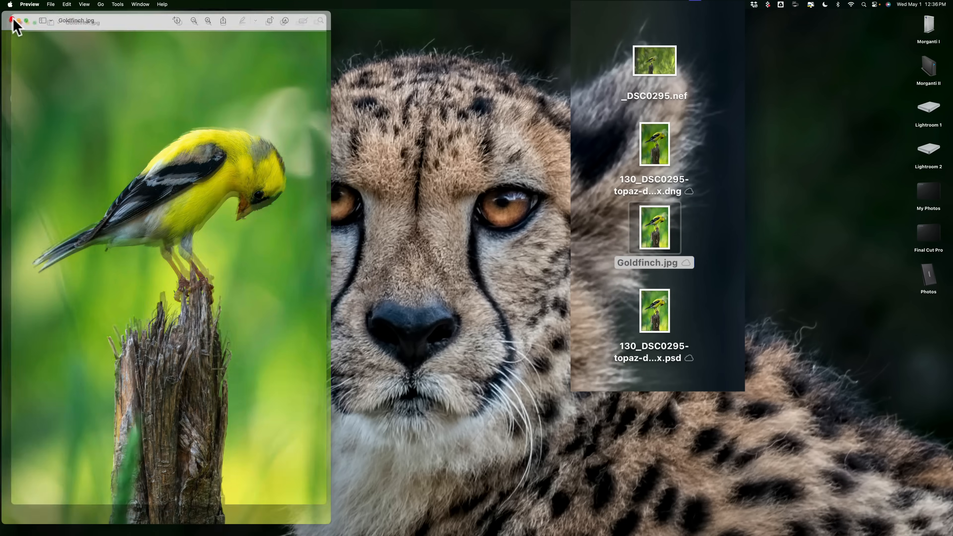
pyautogui.moveTo(655, 150); pyautogui.dragTo(515, 308)
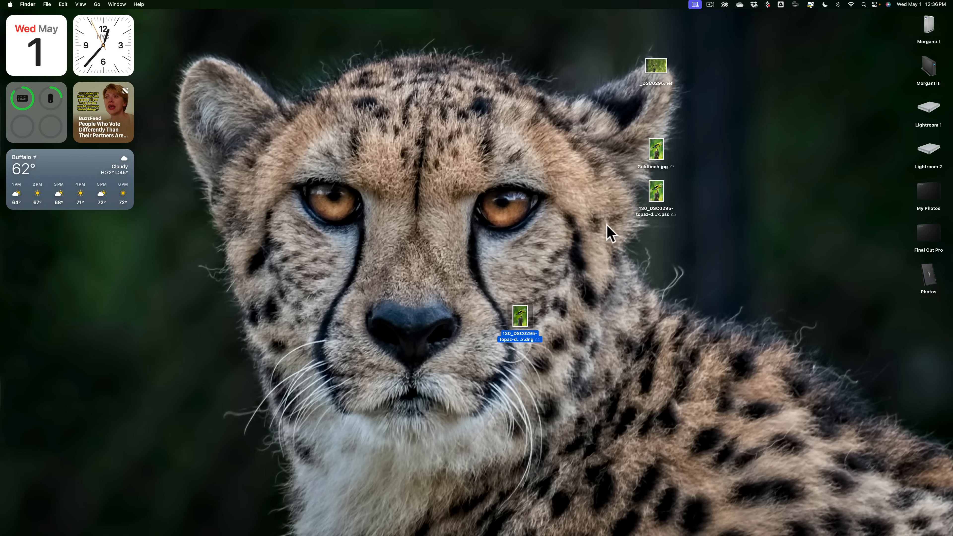